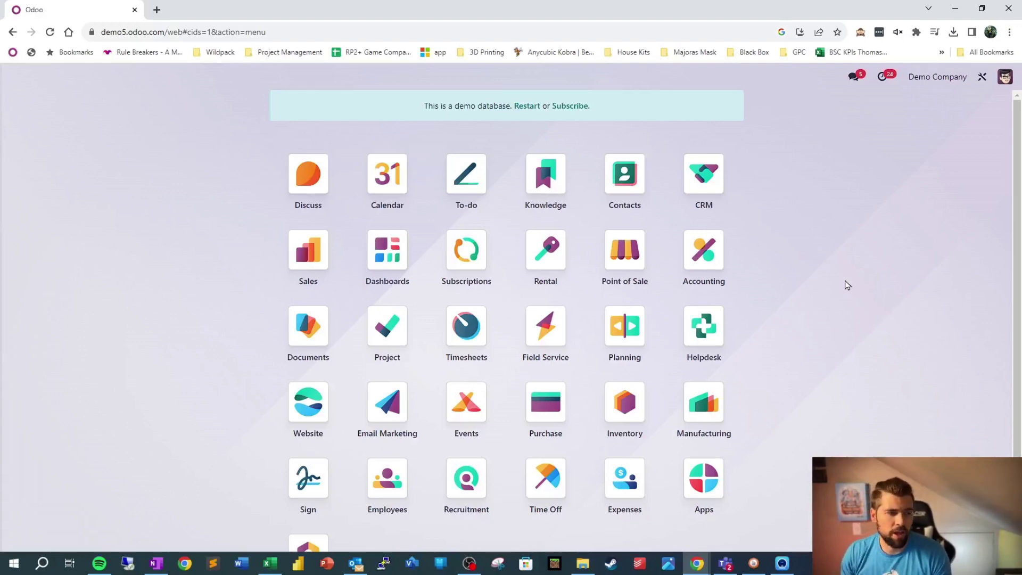
# Open the Sales quotations, view quotation S00061, then go back to My Quotations.
pyautogui.click(320, 266)
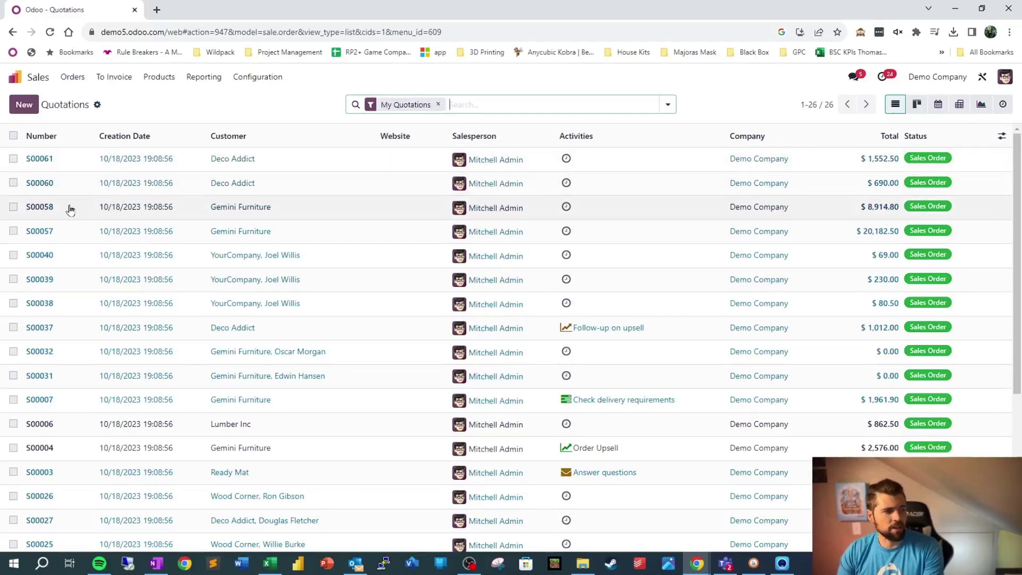
pyautogui.click(253, 158)
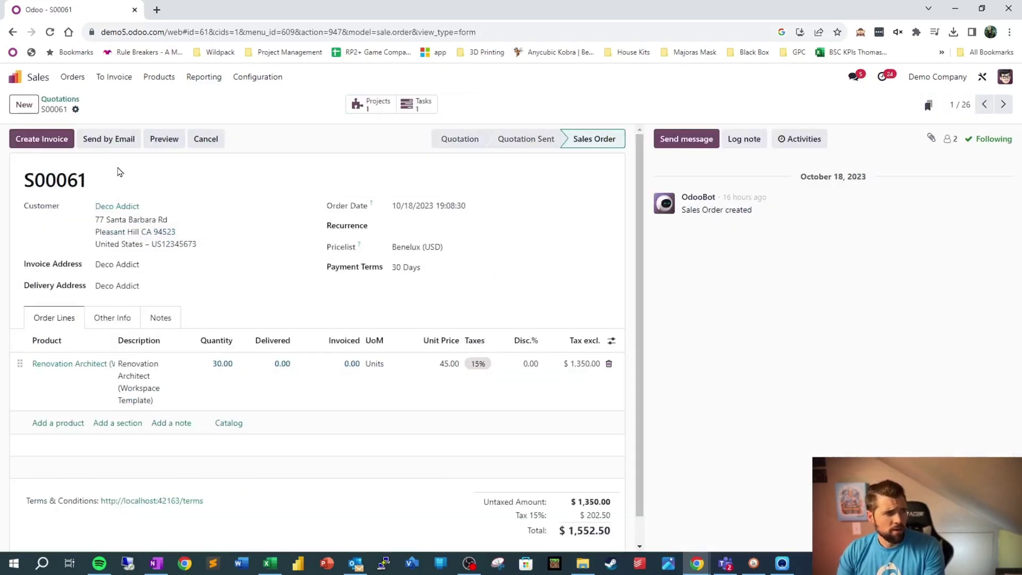
pyautogui.click(13, 32)
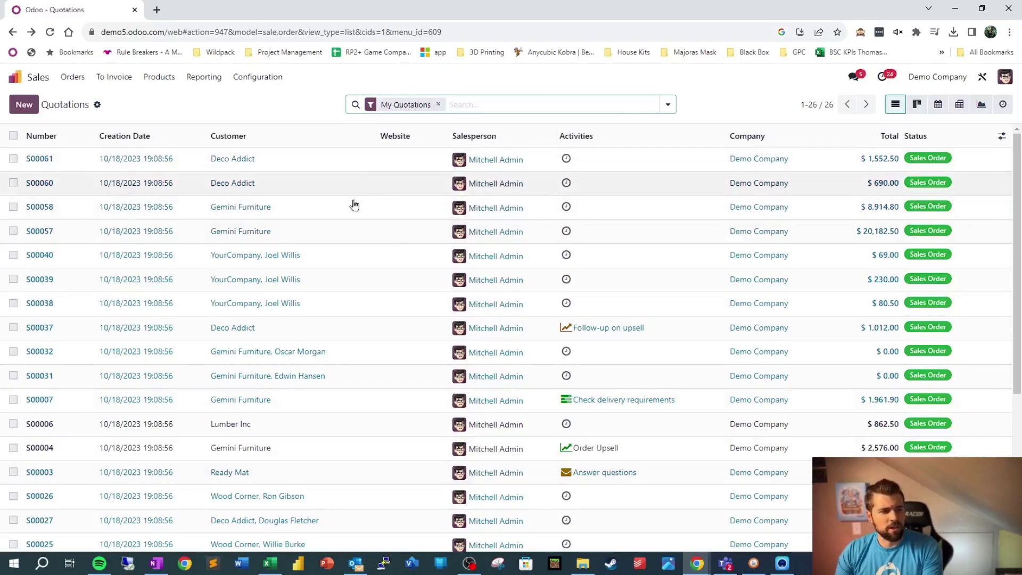
# Drop the My Quotations facet to list all 64 orders, toggle Salesperson grouping, and check Add Custom Group.
pyautogui.click(438, 105)
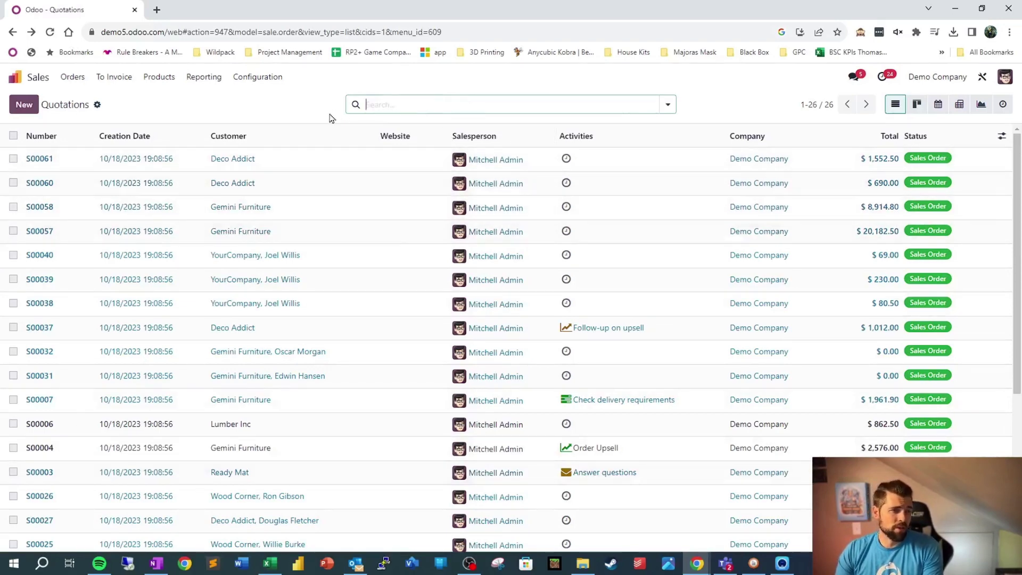
pyautogui.click(667, 105)
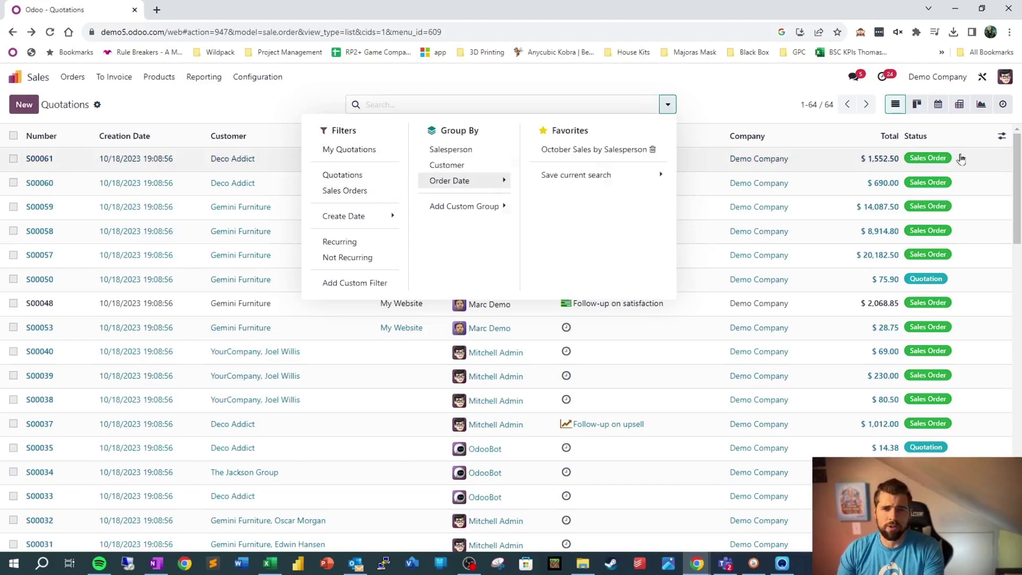
pyautogui.moveTo(372, 216)
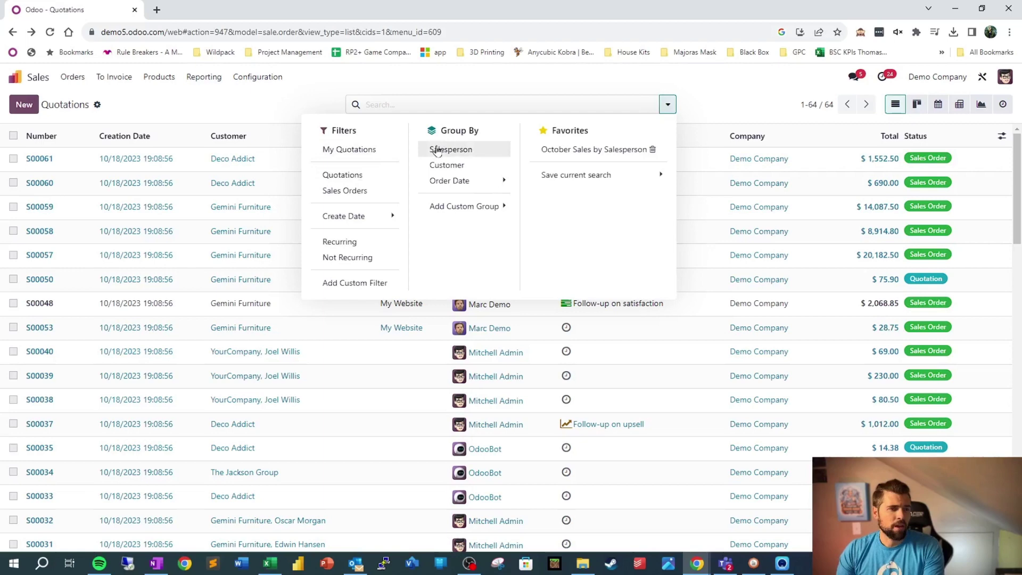
pyautogui.click(459, 152)
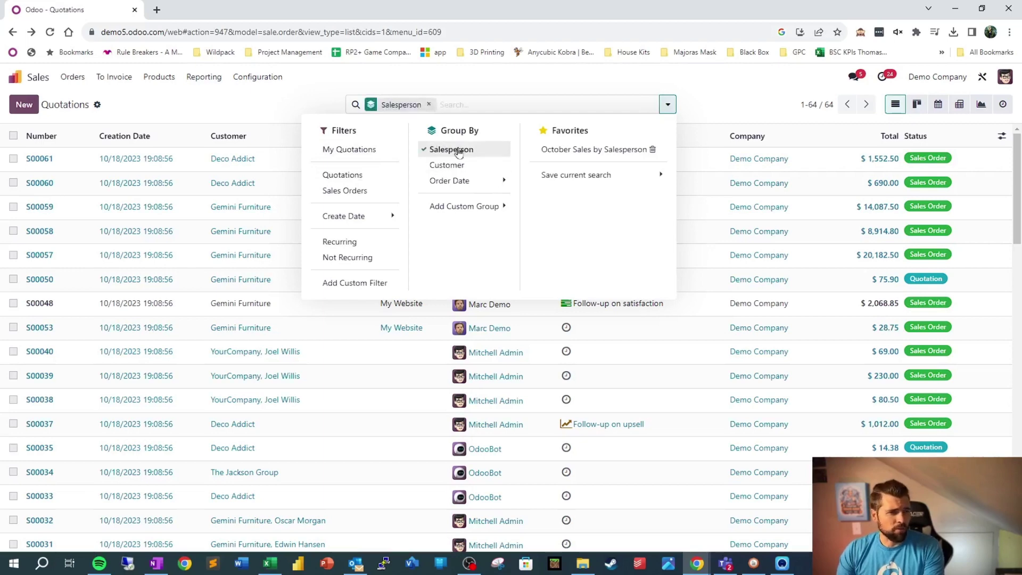
pyautogui.click(459, 152)
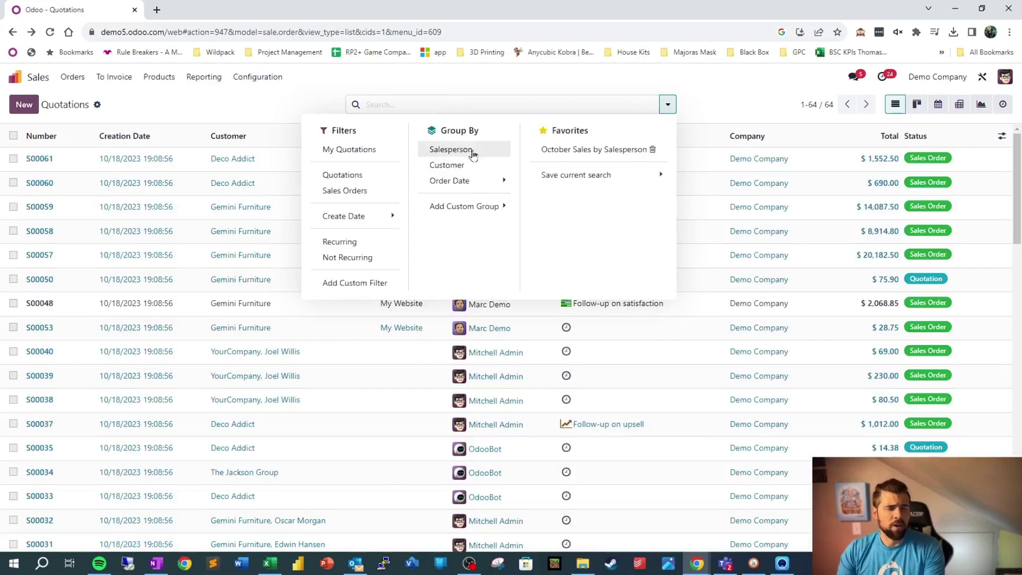
pyautogui.click(461, 208)
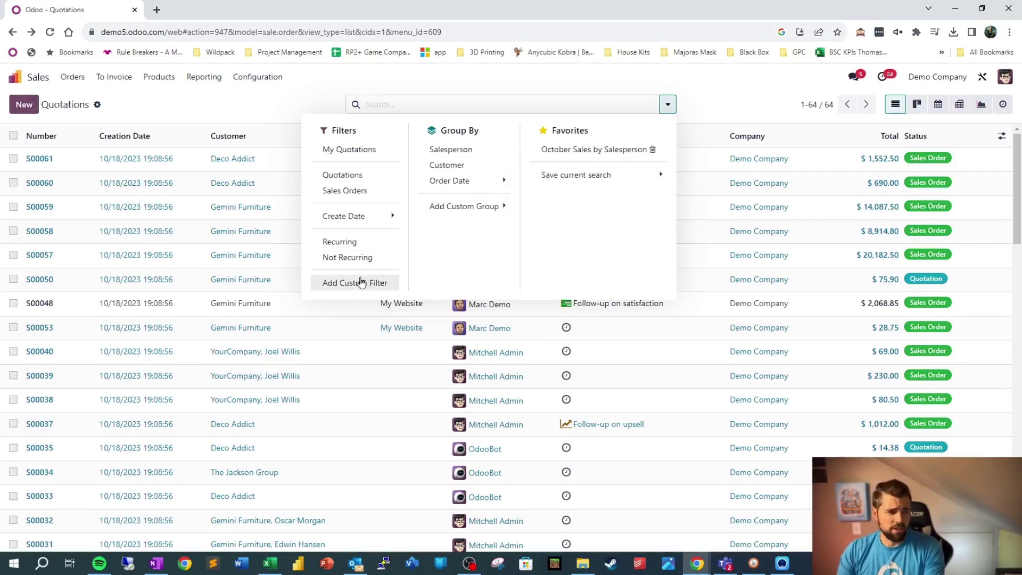
pyautogui.moveTo(488, 213)
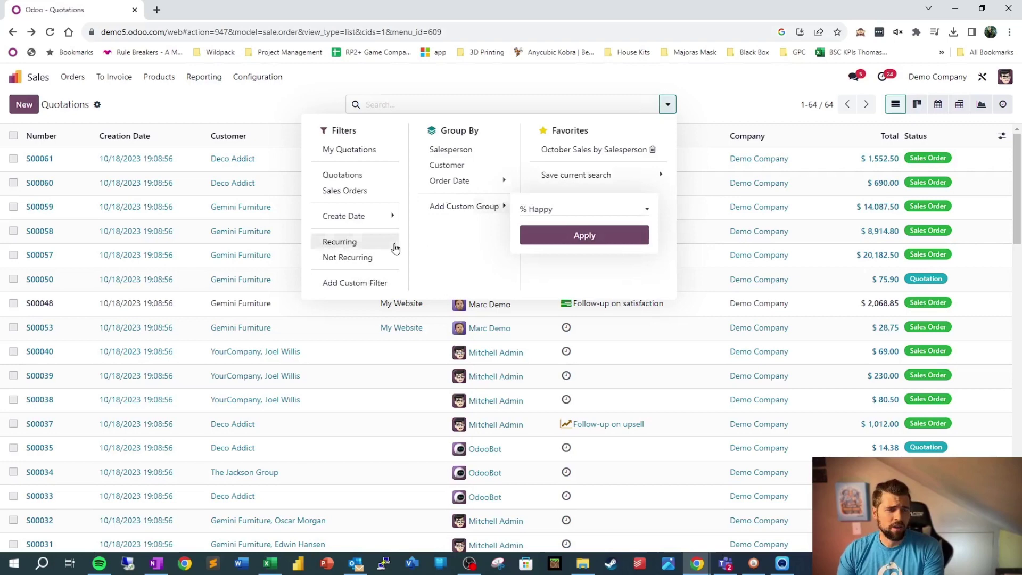
pyautogui.moveTo(542, 177)
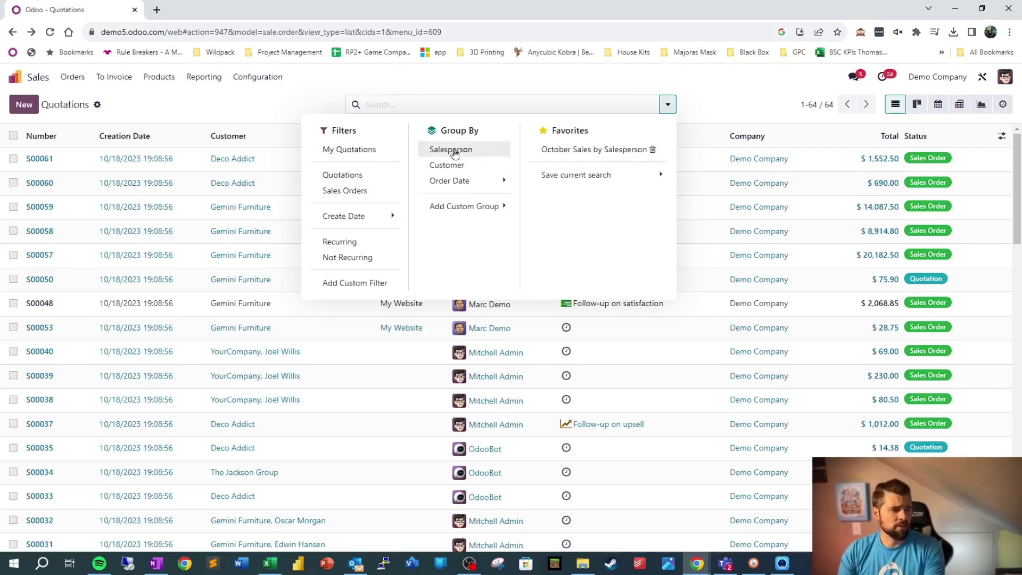
# Delete the October Sales by Salesperson favourite and group 2023-created quotations by Salesperson.
pyautogui.click(653, 151)
pyautogui.click(343, 340)
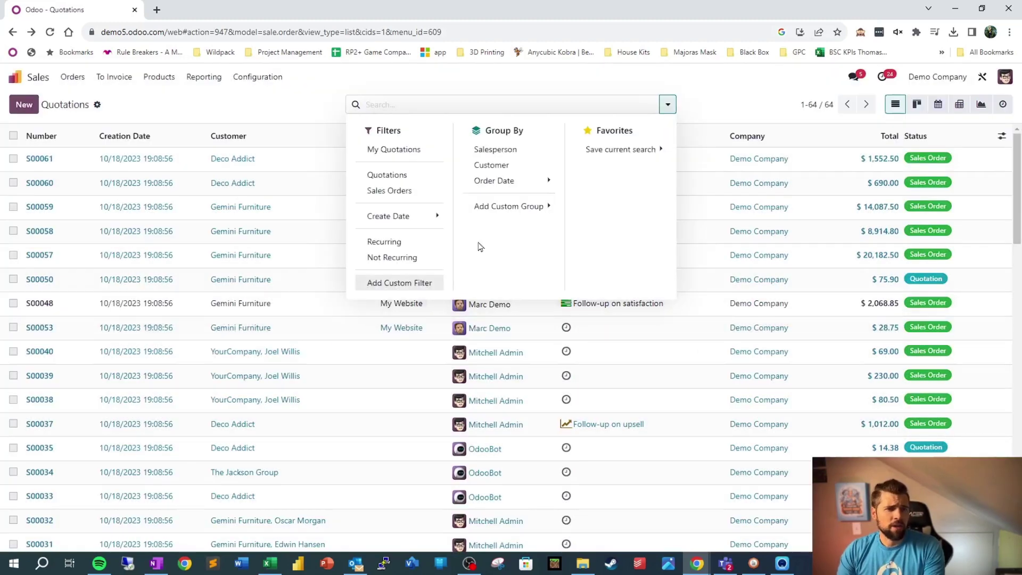
pyautogui.click(621, 149)
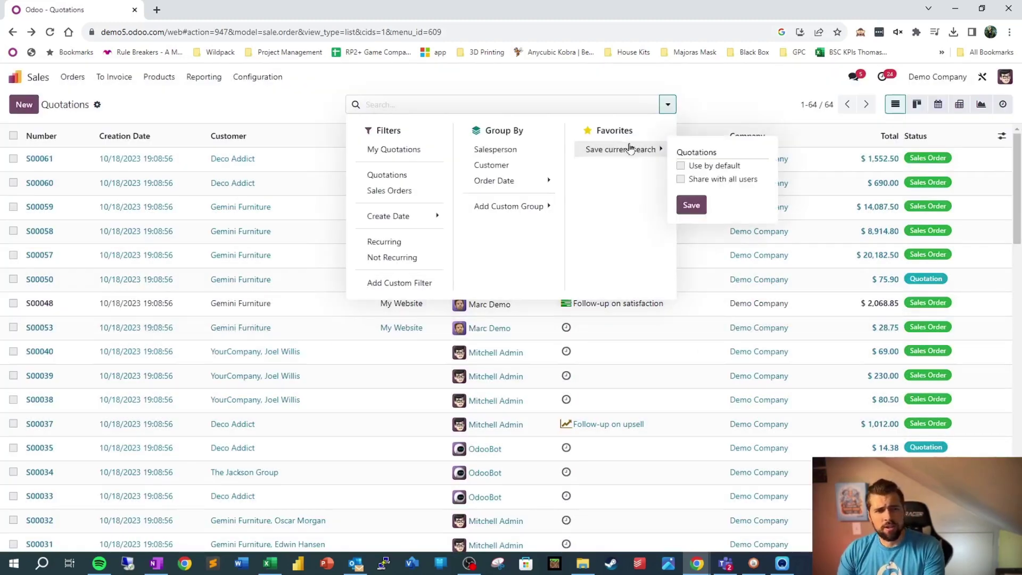
pyautogui.click(490, 151)
pyautogui.click(431, 217)
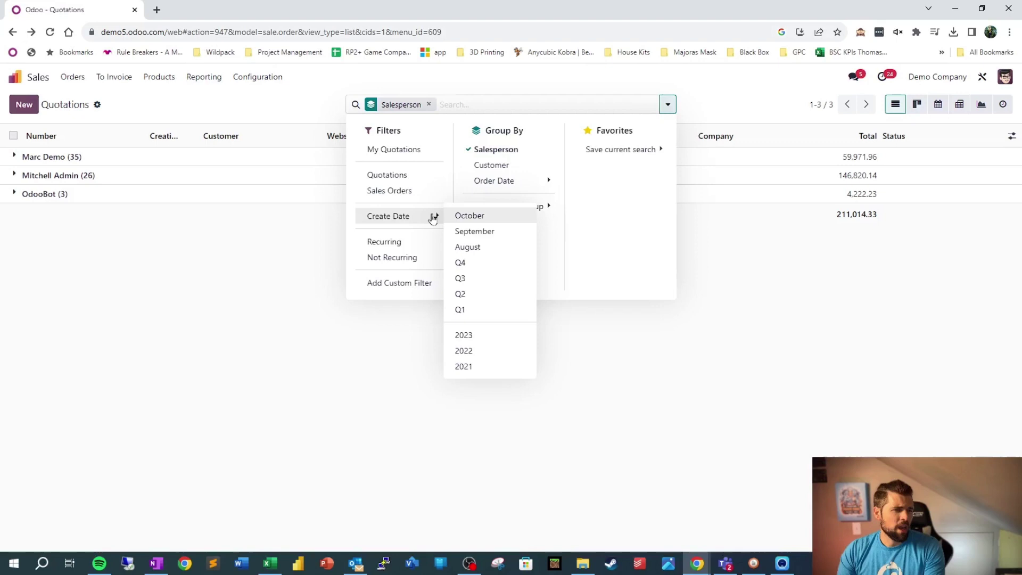
pyautogui.click(476, 333)
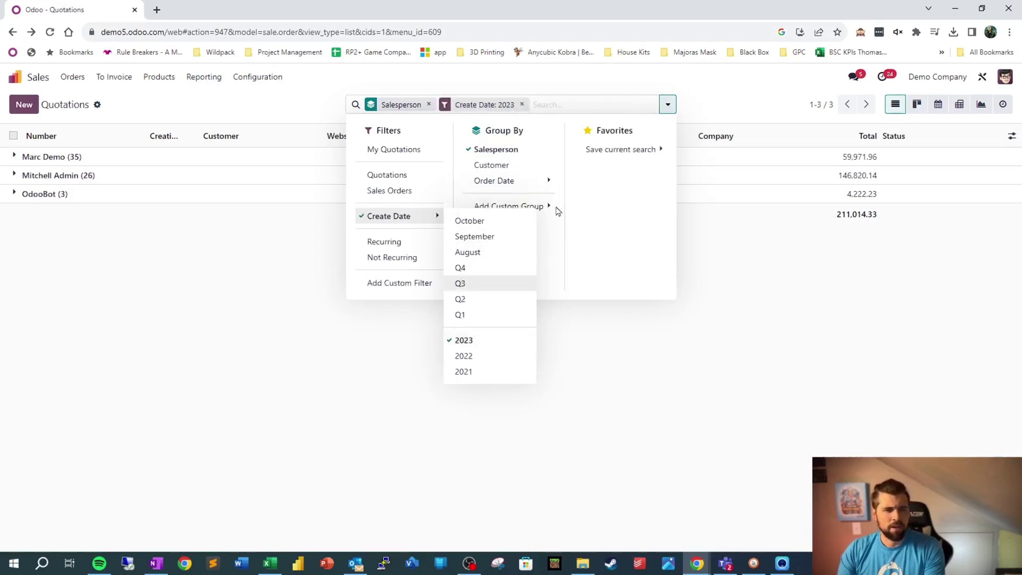
# Save this search as the favourite '2023 Sales by Salesperson', shared with all users.
pyautogui.moveTo(650, 159)
pyautogui.doubleClick(715, 151)
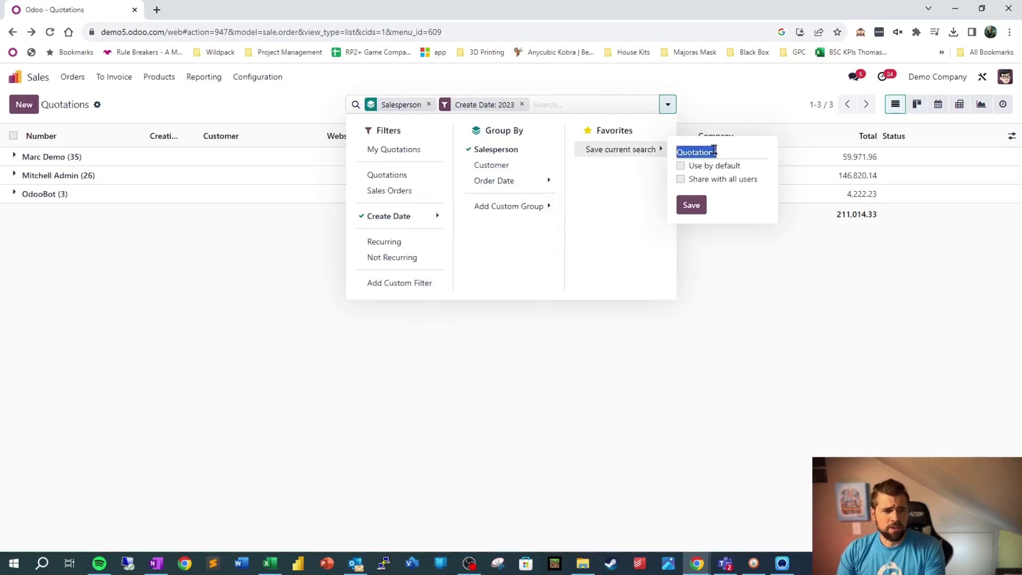
pyautogui.write('2023')
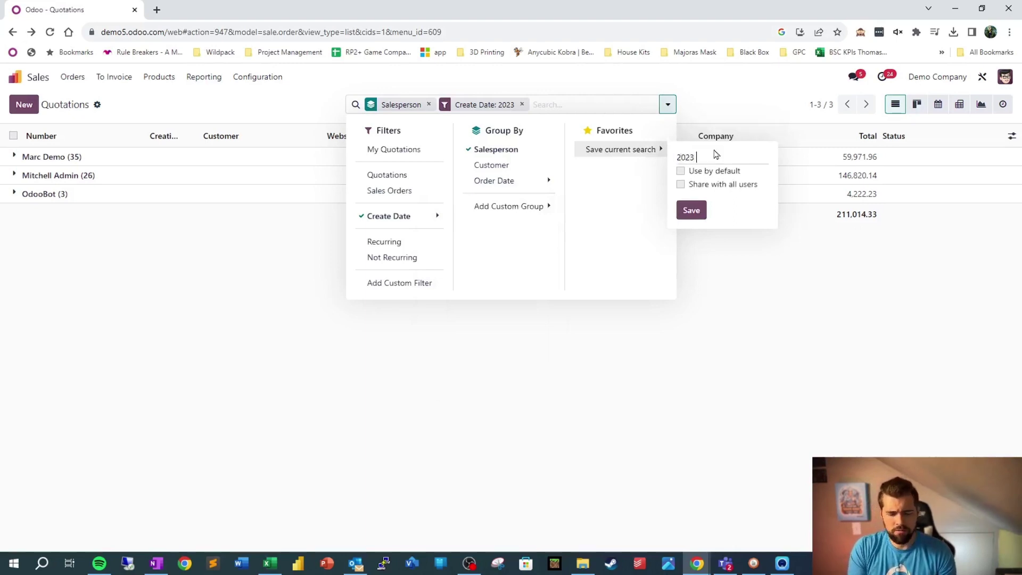
pyautogui.write(' Sales by Salespe')
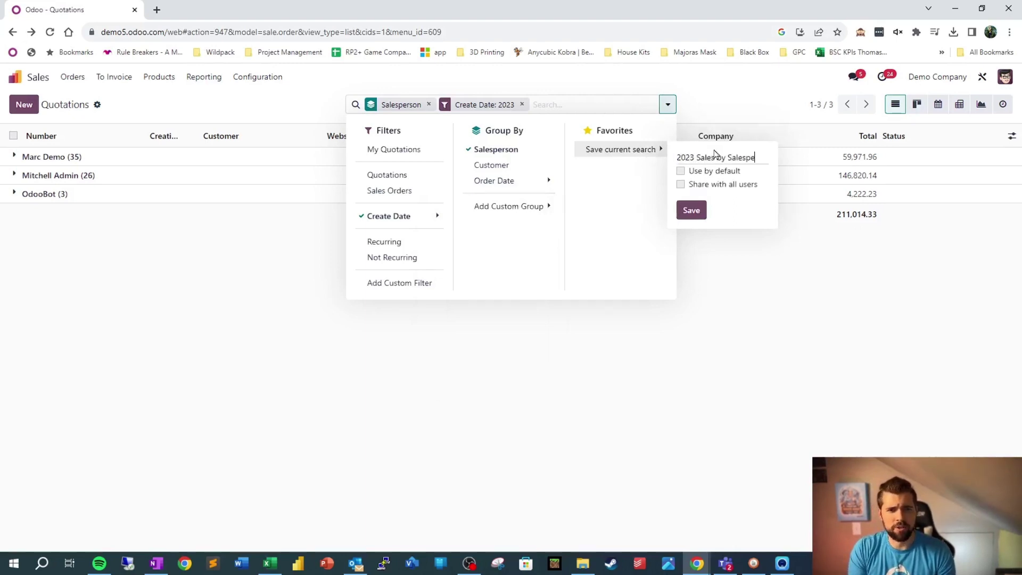
pyautogui.write('rson')
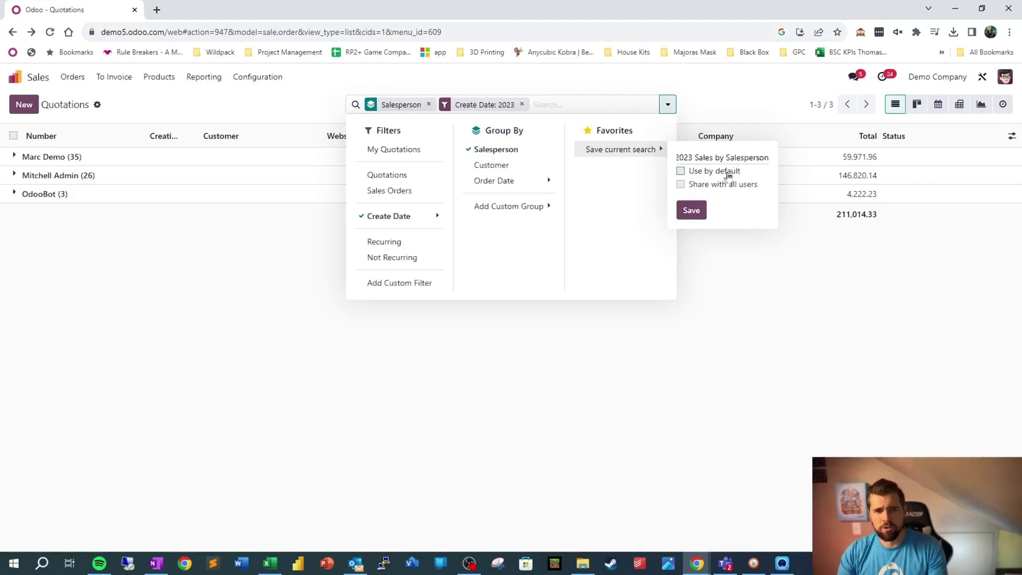
pyautogui.click(680, 186)
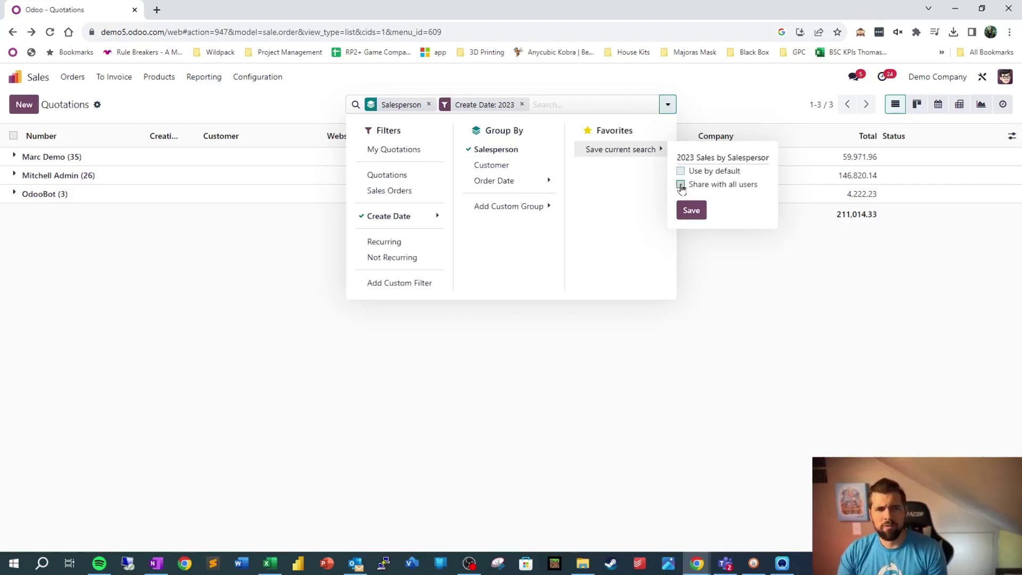
pyautogui.click(689, 217)
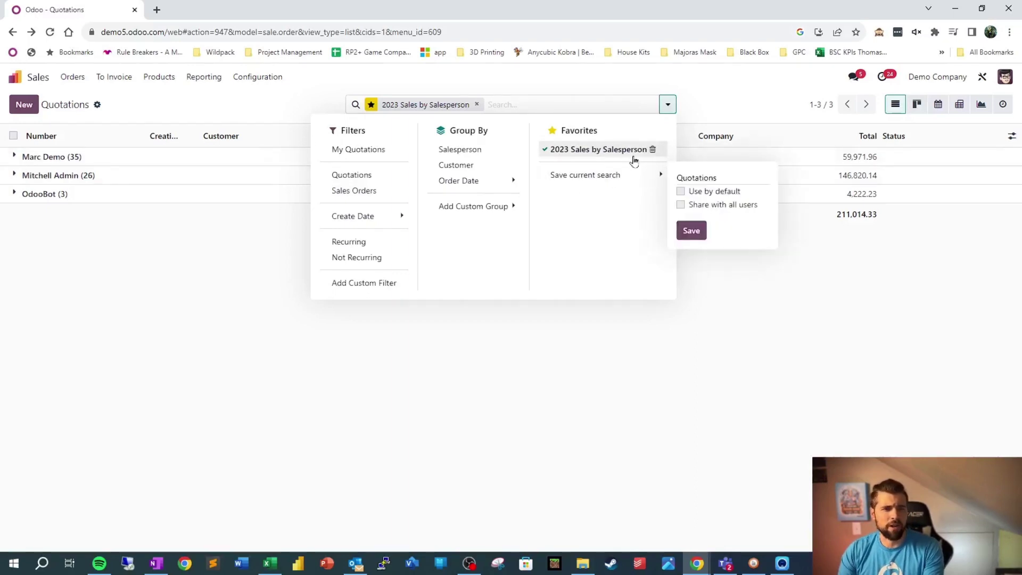
pyautogui.moveTo(612, 175)
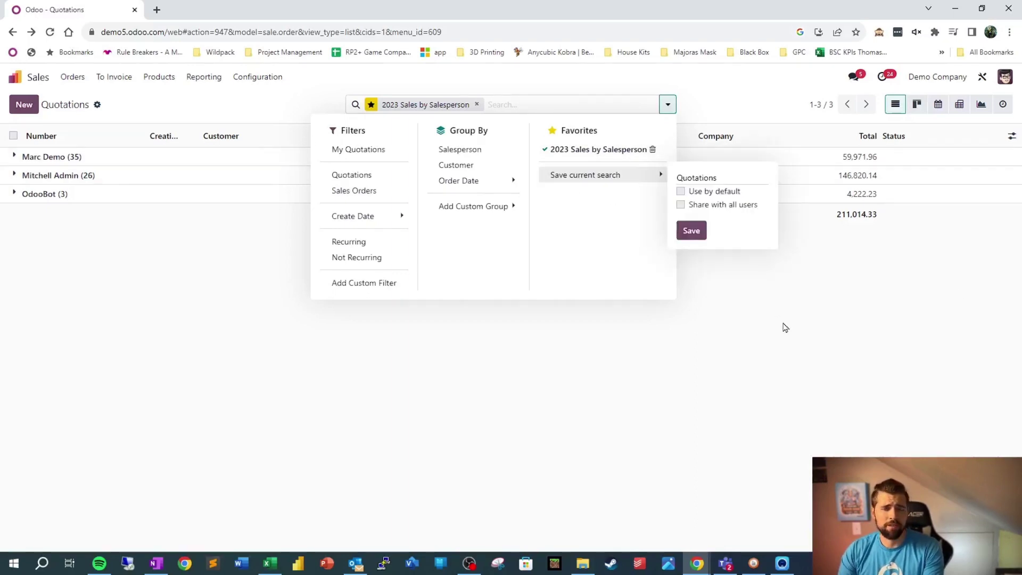
pyautogui.click(783, 321)
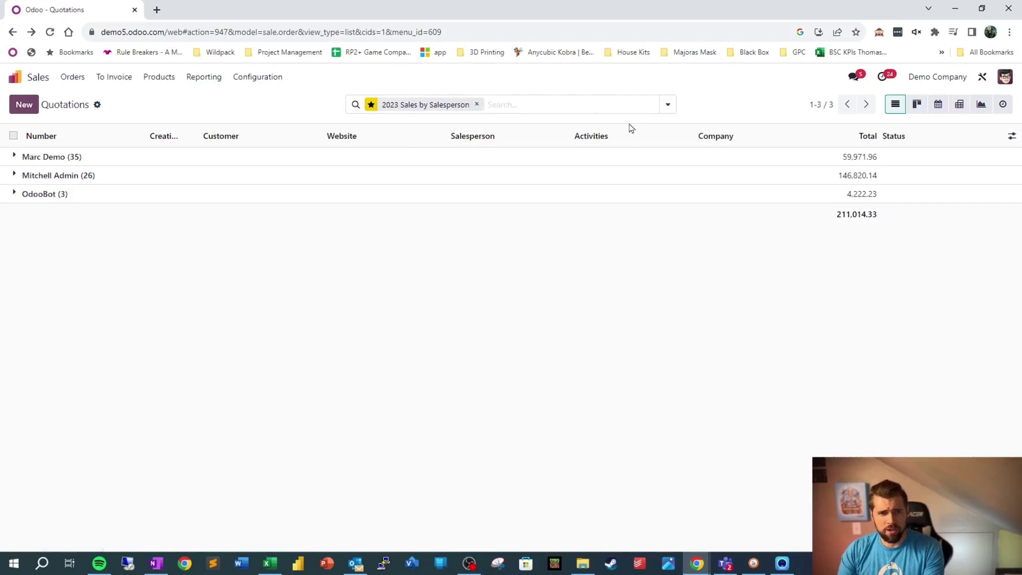
# In Studio, edit the quotations Search view and drag a new Filter below Future Activities.
pyautogui.click(982, 76)
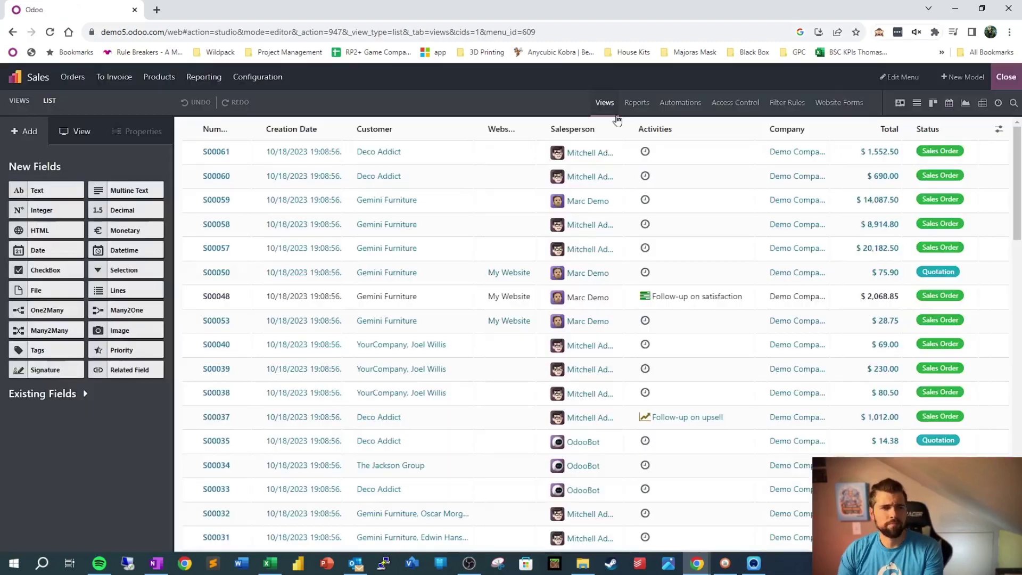
pyautogui.click(604, 106)
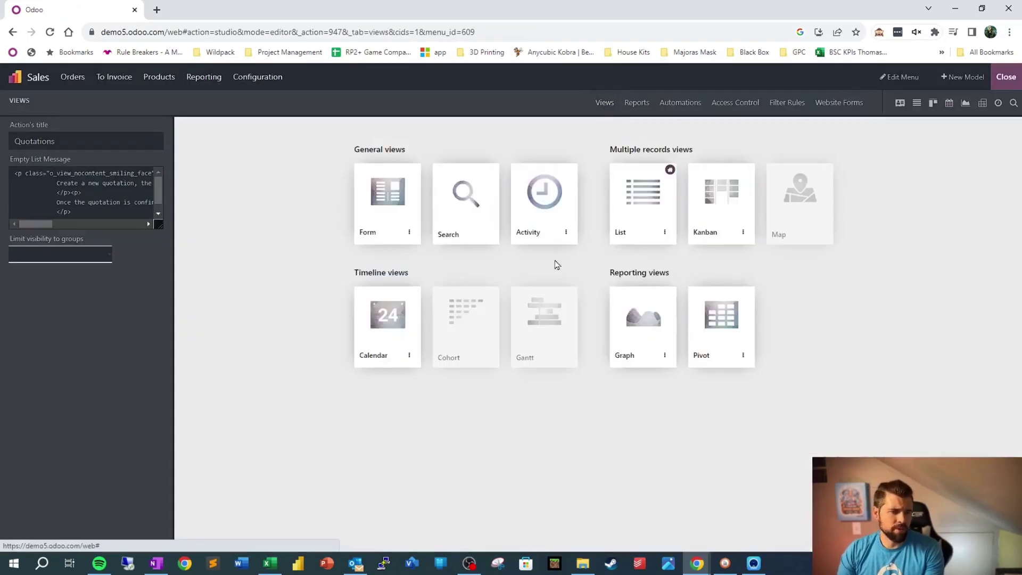
pyautogui.click(455, 202)
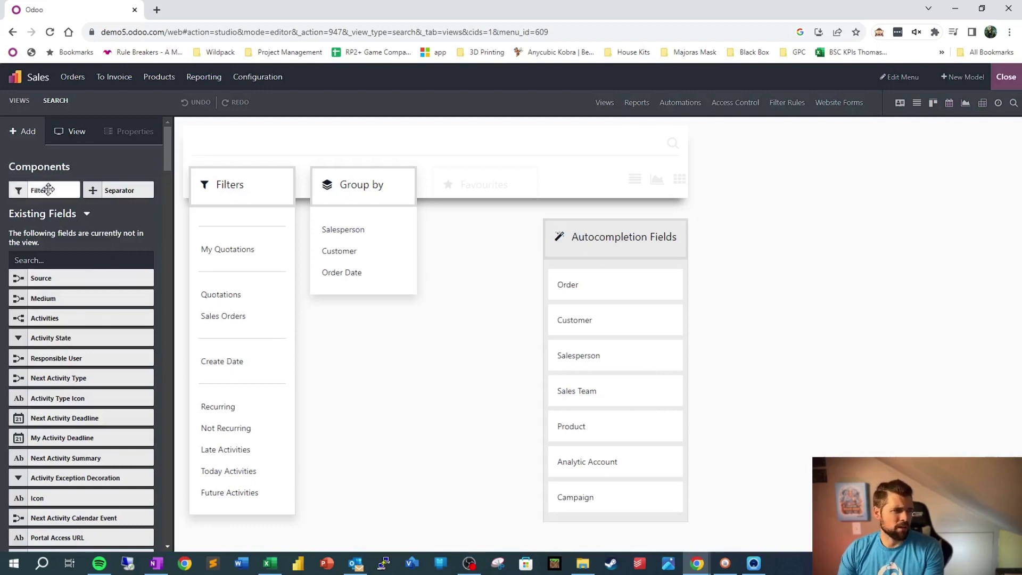
pyautogui.moveTo(48, 189); pyautogui.dragTo(246, 517)
# Label the new filter 'Sales Order' with a rule Status = Sales Order.
pyautogui.click(396, 295)
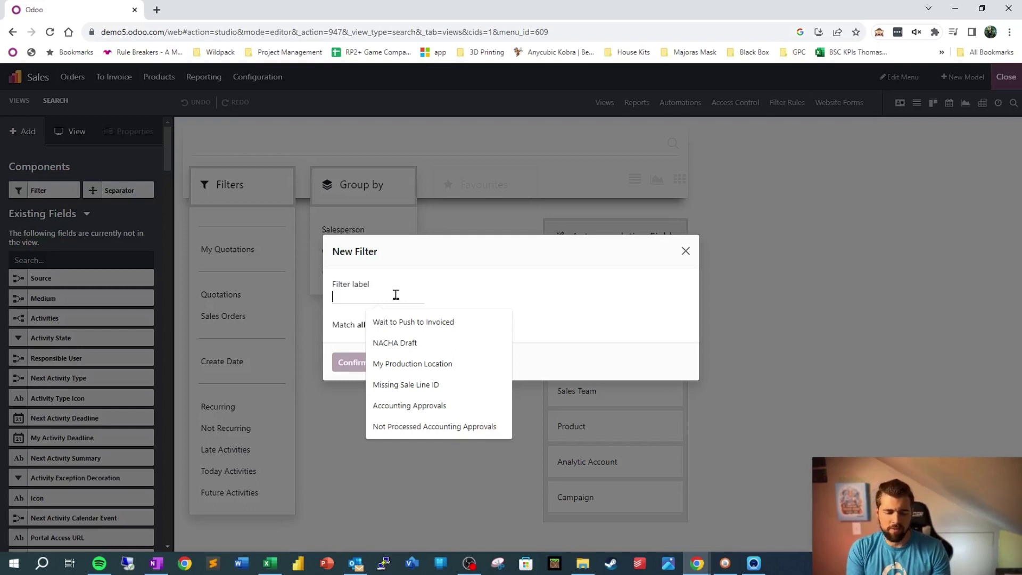
pyautogui.write('Status')
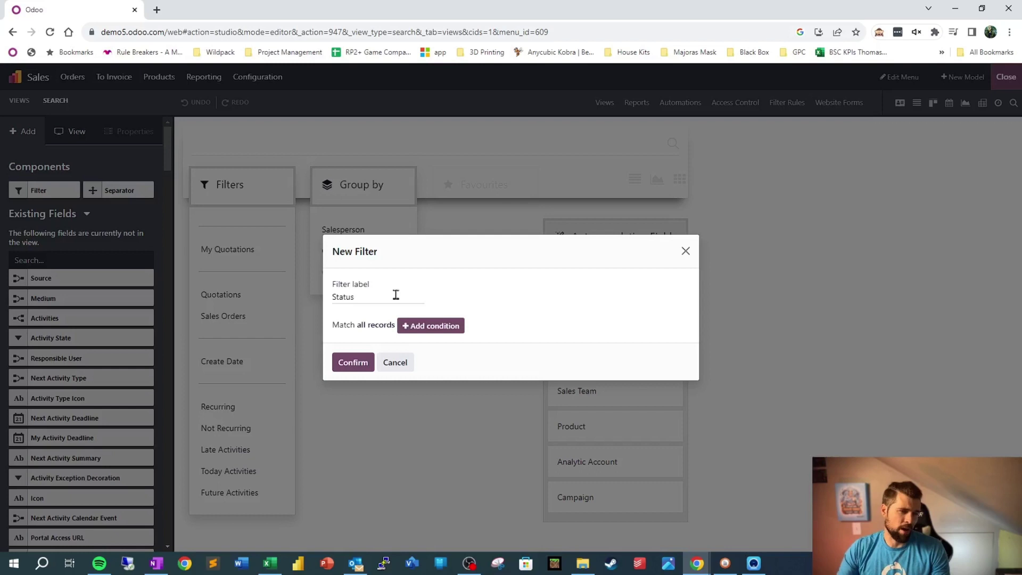
pyautogui.click(436, 330)
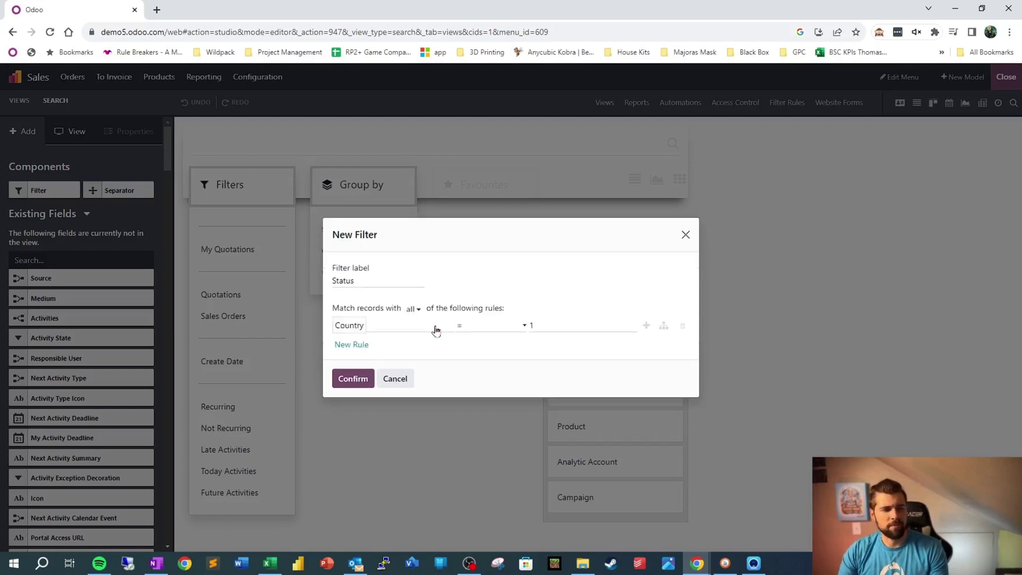
pyautogui.doubleClick(369, 284)
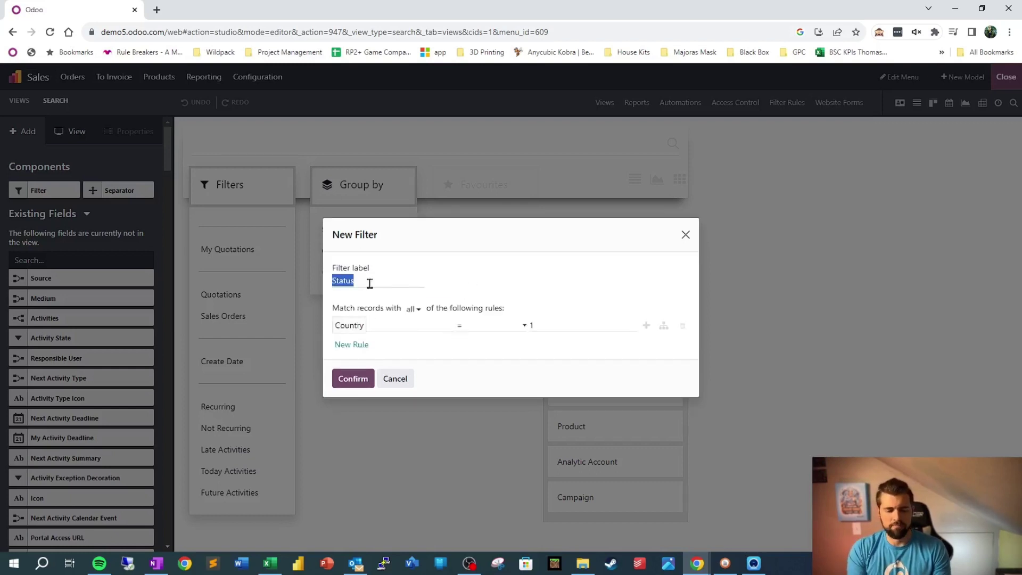
pyautogui.write('Sales Order')
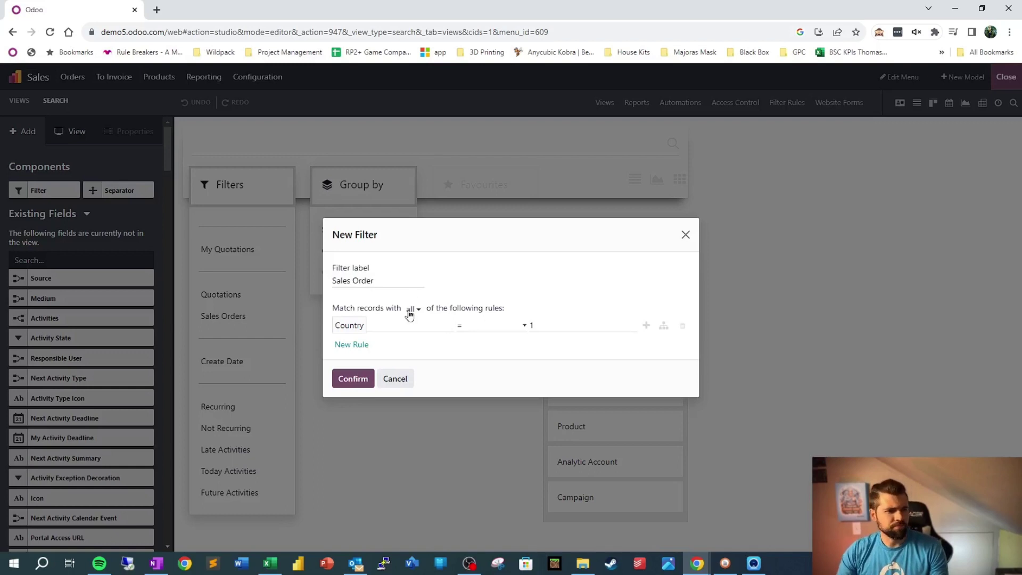
pyautogui.click(400, 326)
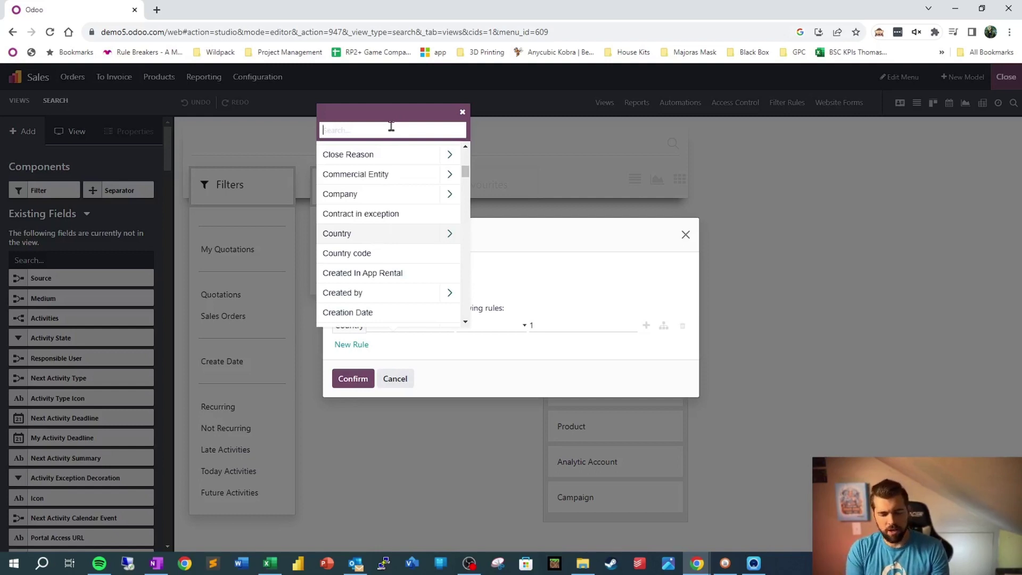
pyautogui.write('status')
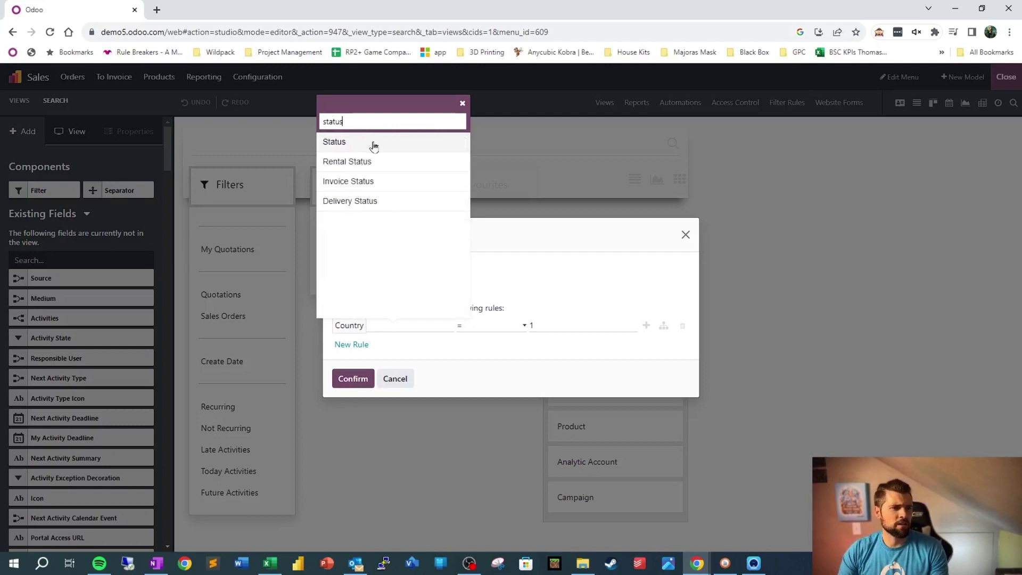
pyautogui.click(374, 144)
pyautogui.click(527, 326)
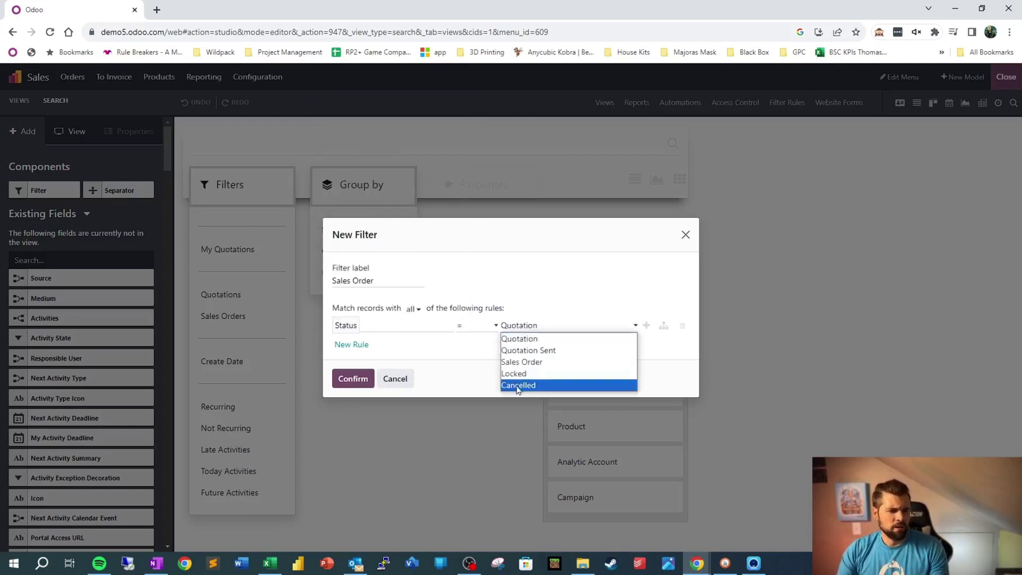
pyautogui.click(554, 365)
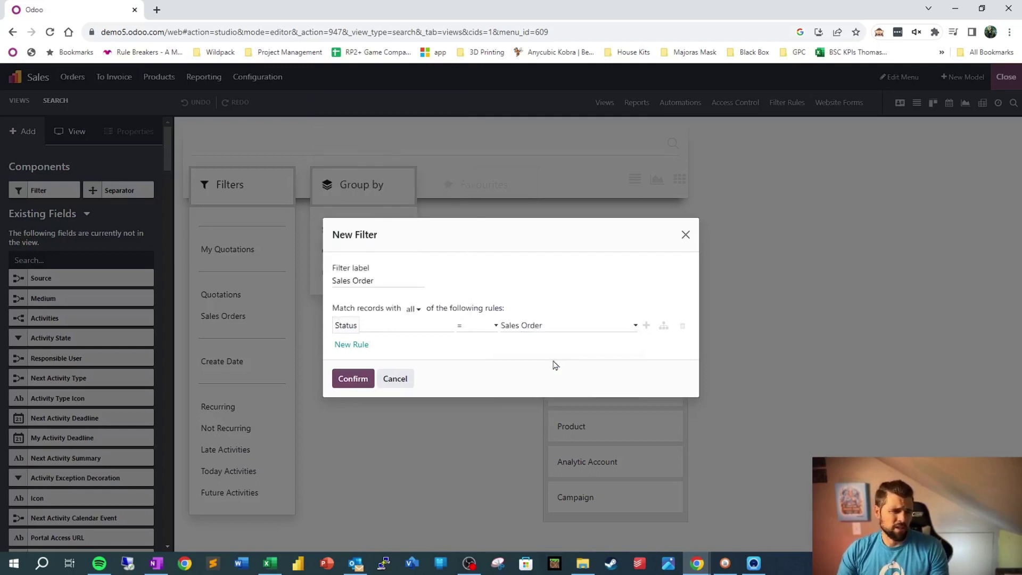
# Add a second rule, Creation Date >= 10/01/2023, and confirm the filter.
pyautogui.click(646, 325)
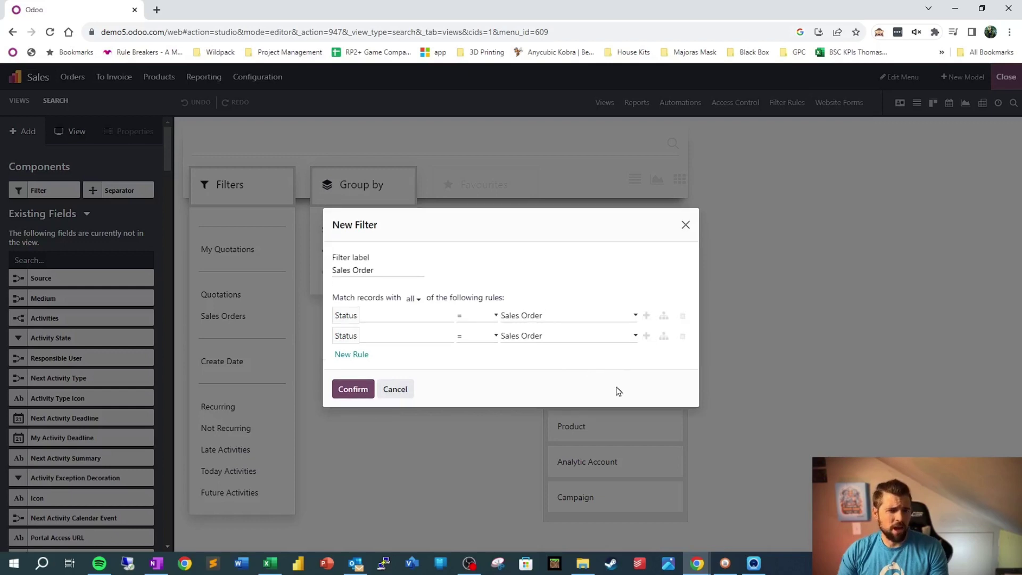
pyautogui.click(418, 340)
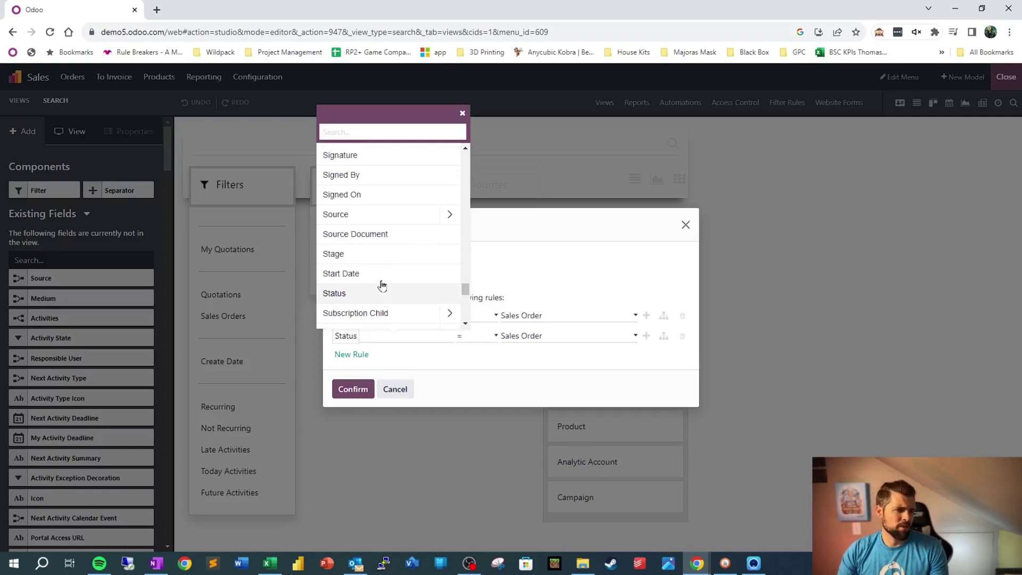
pyautogui.scroll(3, 383, 281)
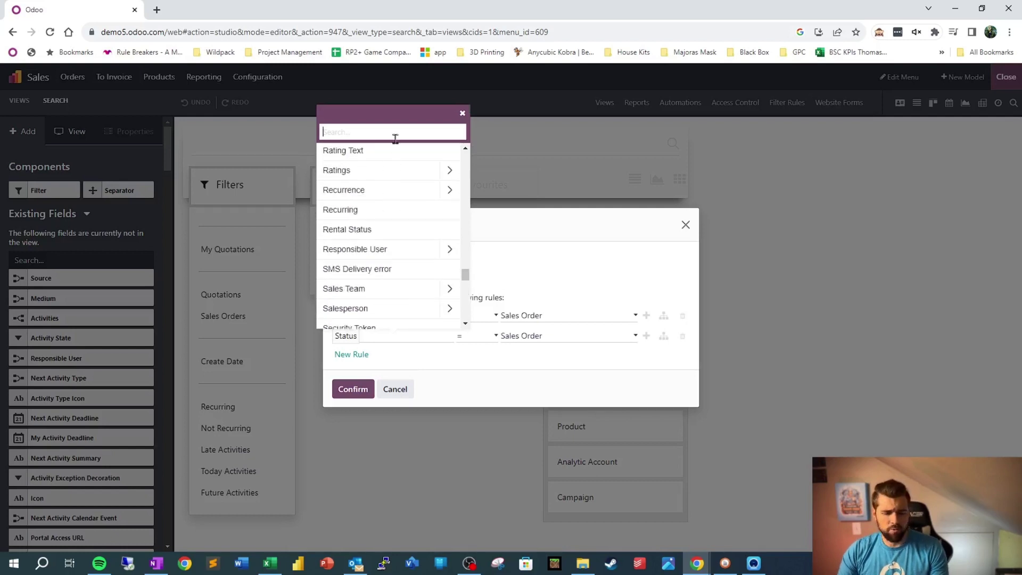
pyautogui.write('create')
pyautogui.click(381, 192)
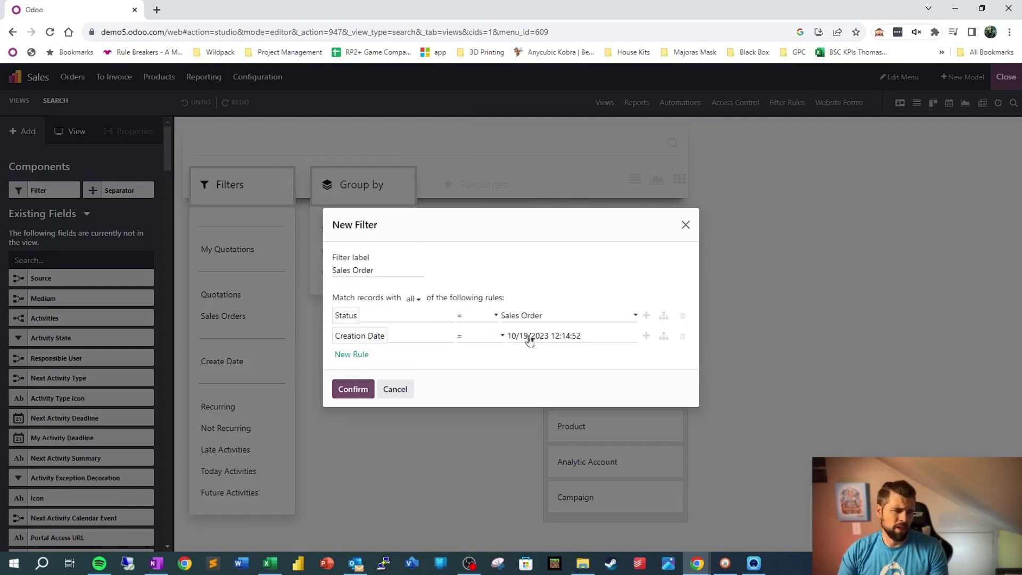
pyautogui.click(490, 337)
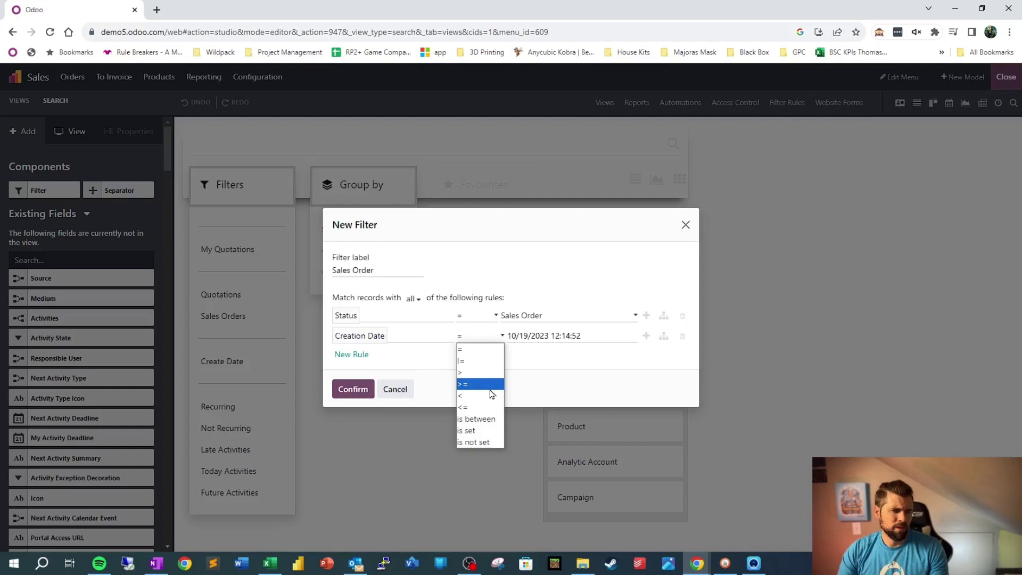
pyautogui.click(490, 386)
pyautogui.click(548, 336)
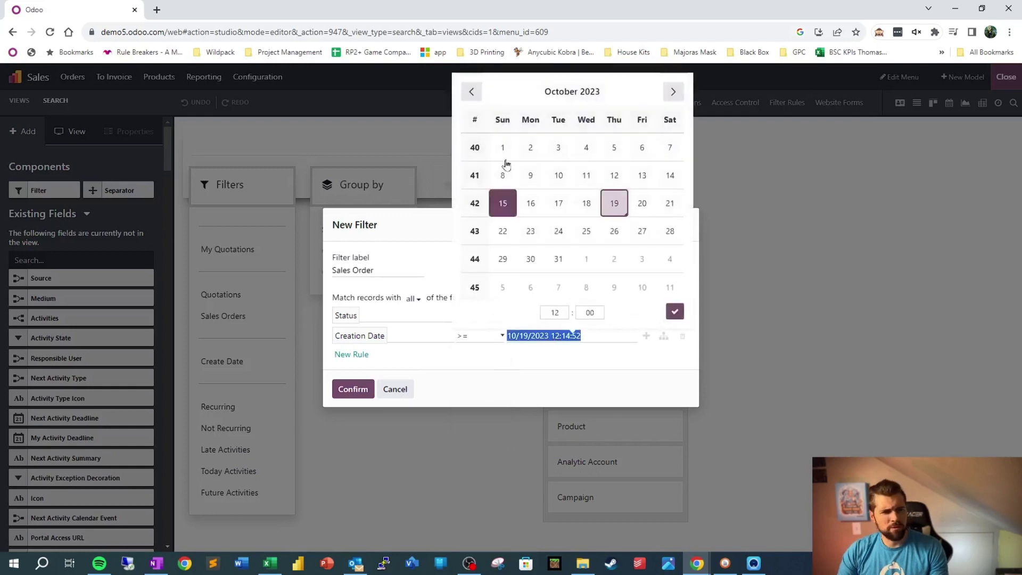
pyautogui.click(503, 149)
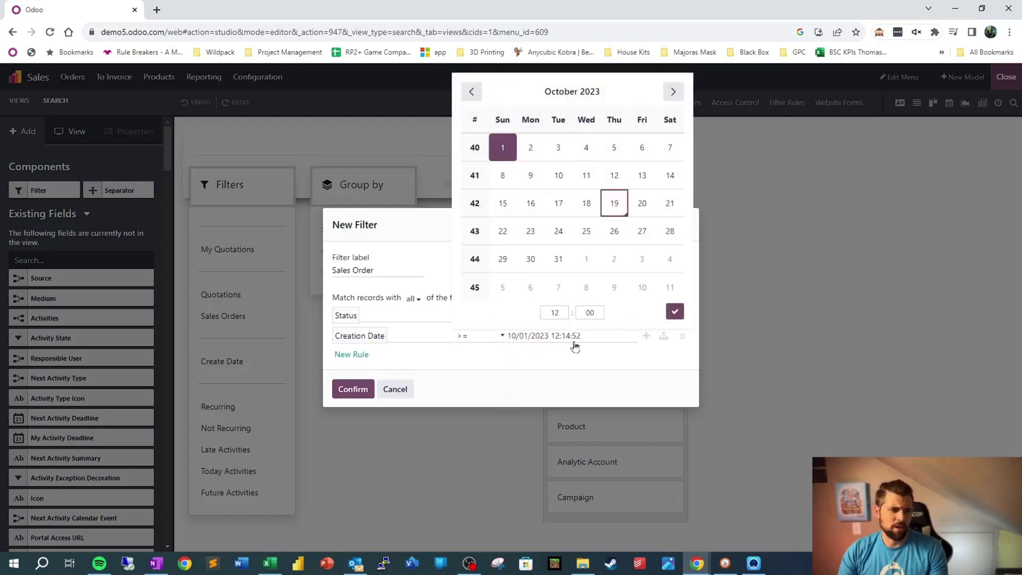
pyautogui.click(597, 369)
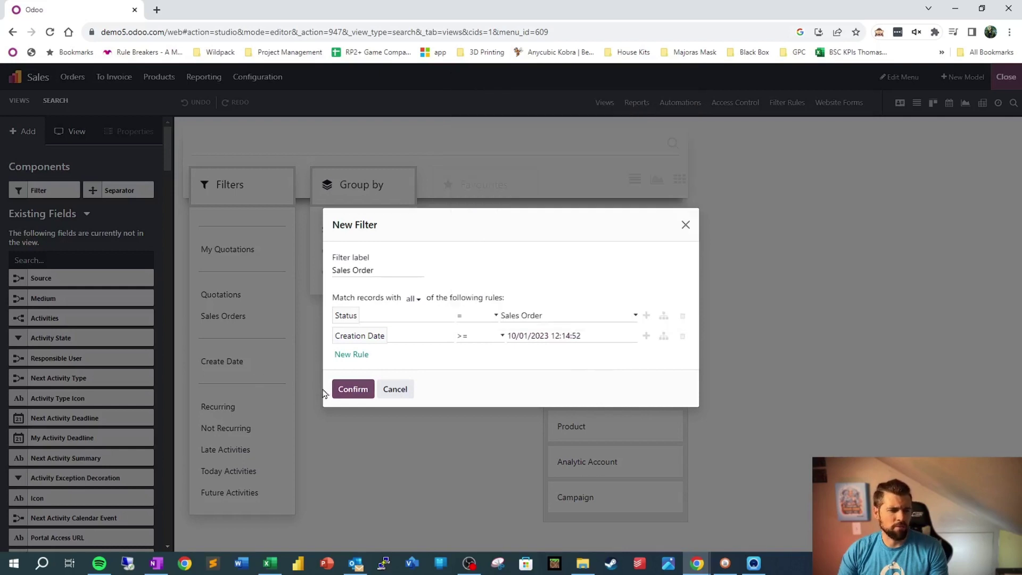
pyautogui.click(344, 392)
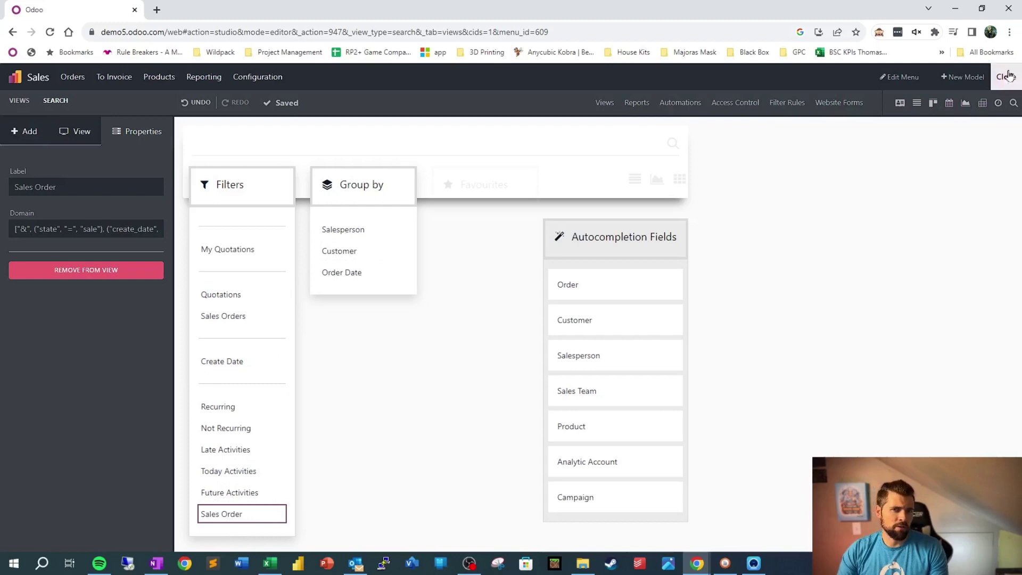
# Outside Studio, apply and remove the Sales Order filter on the quotations, then reopen Studio.
pyautogui.click(1006, 76)
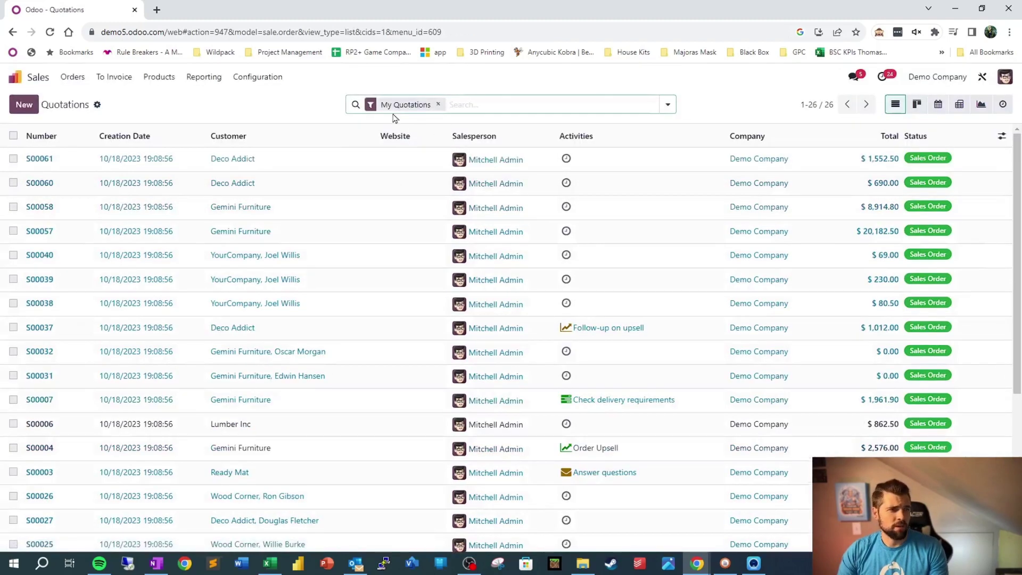
pyautogui.click(667, 105)
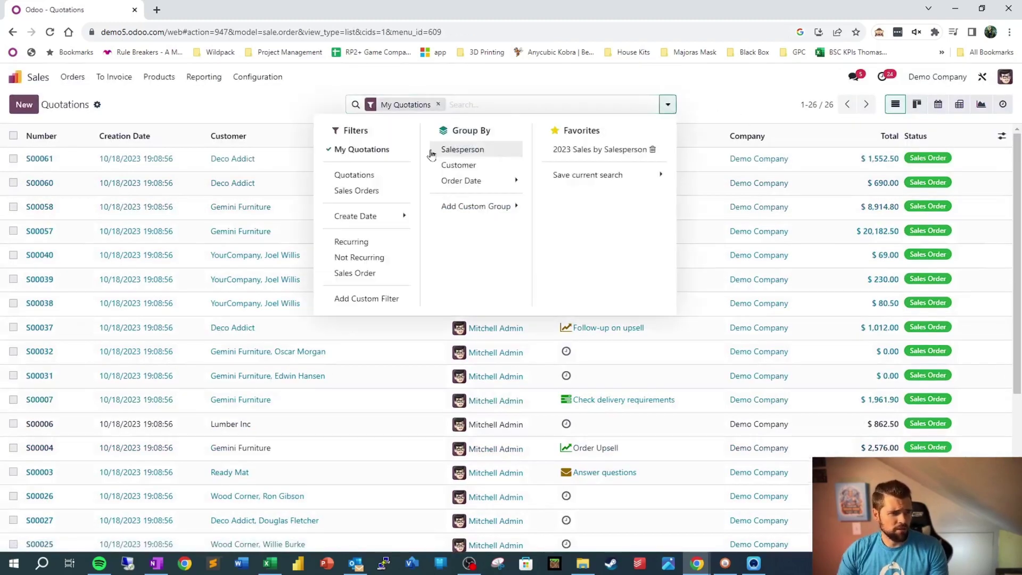
pyautogui.click(351, 277)
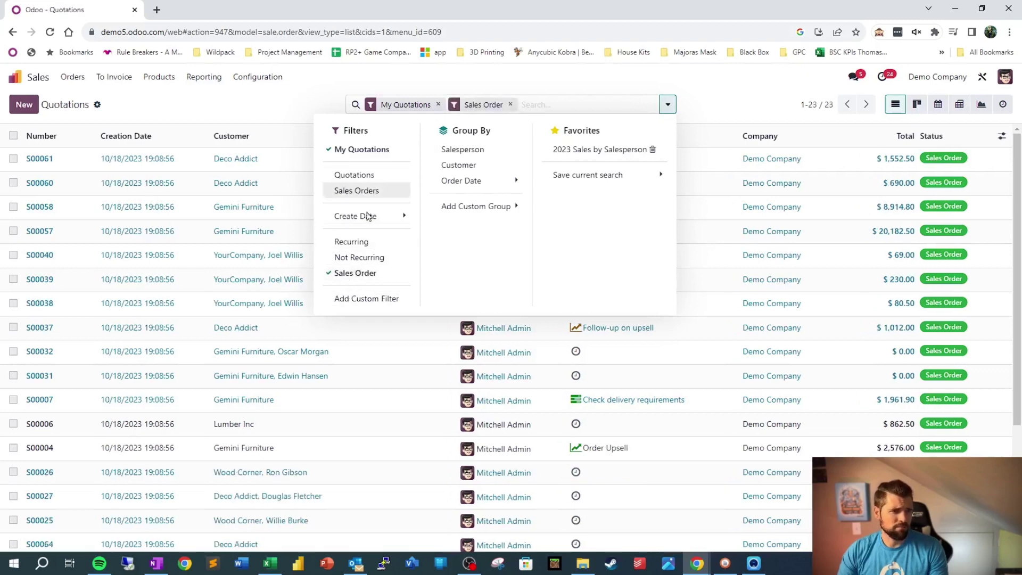
pyautogui.click(510, 104)
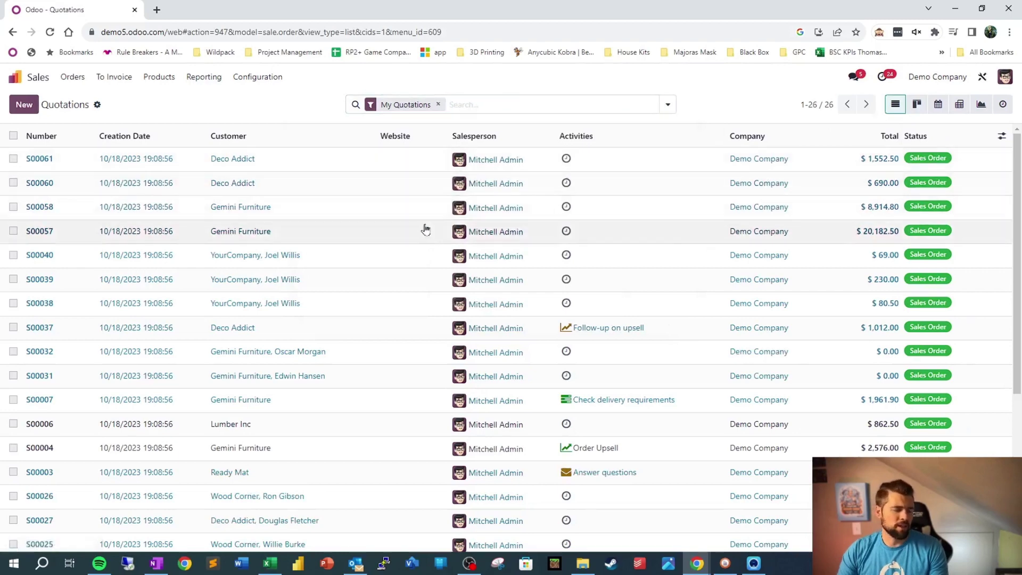
pyautogui.click(982, 76)
# Open the quotations Search view in Studio and add Source to the Group by options.
pyautogui.click(617, 107)
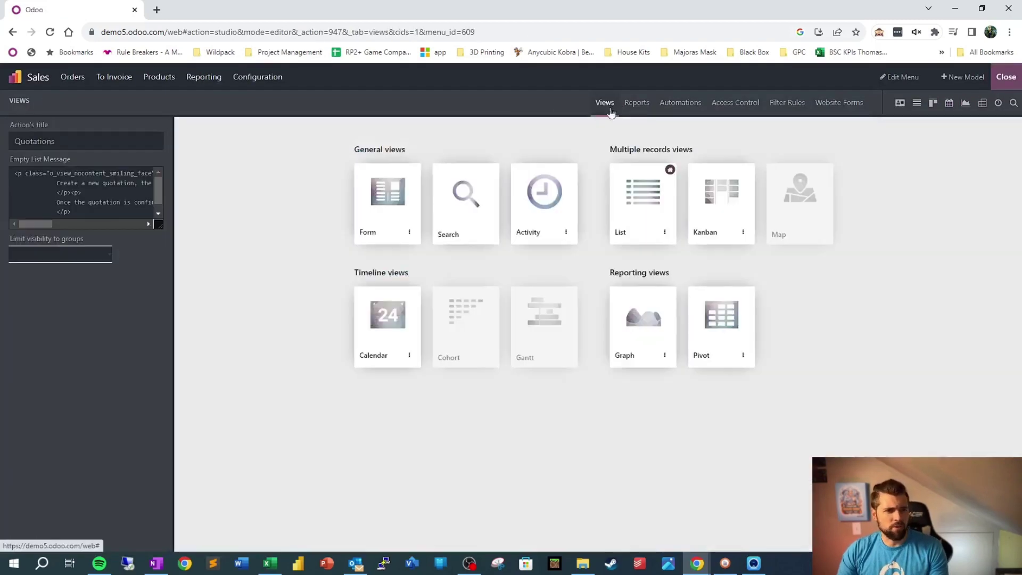
pyautogui.click(450, 223)
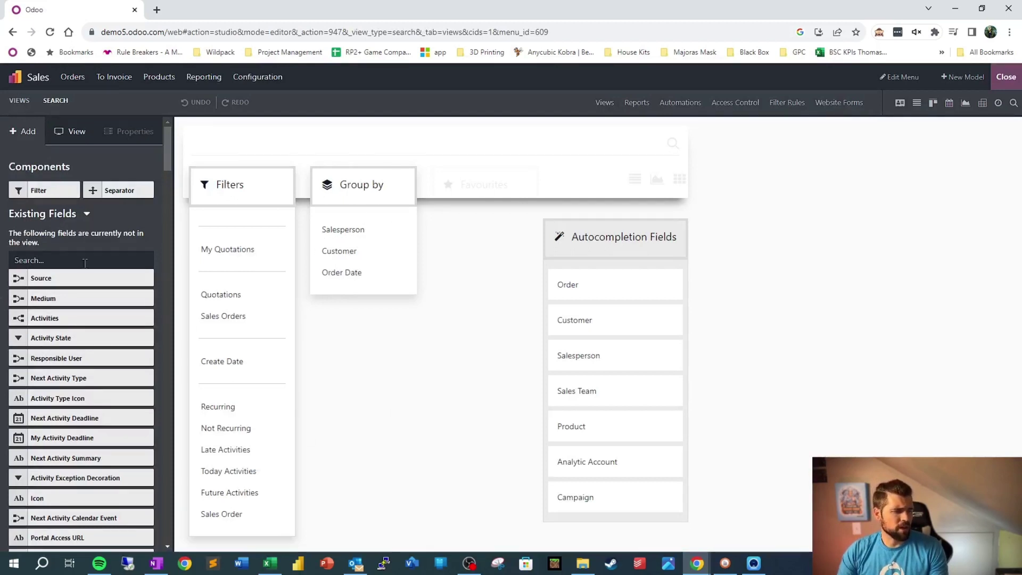
pyautogui.scroll(-1, 86, 249)
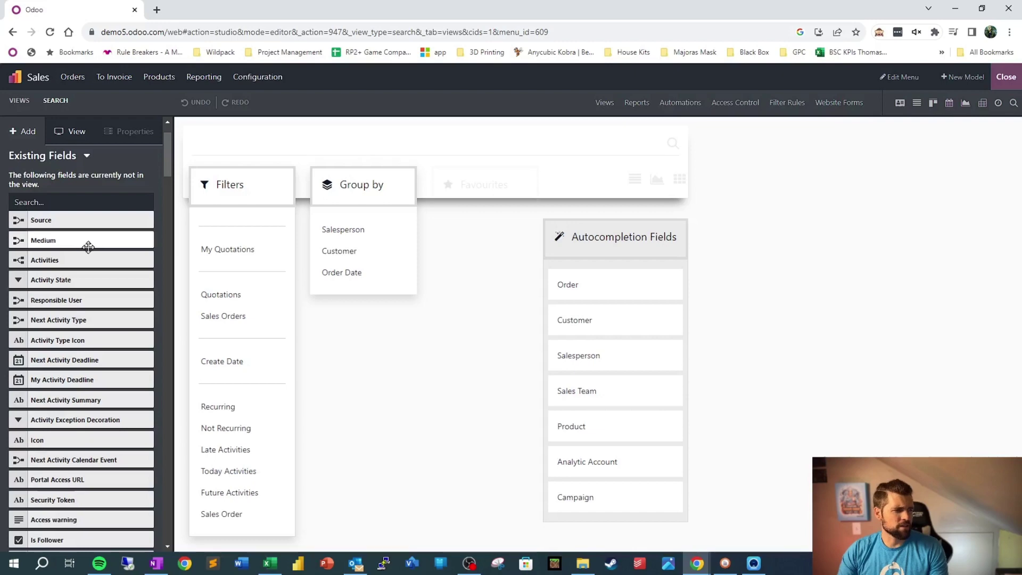
pyautogui.moveTo(87, 220); pyautogui.dragTo(387, 286)
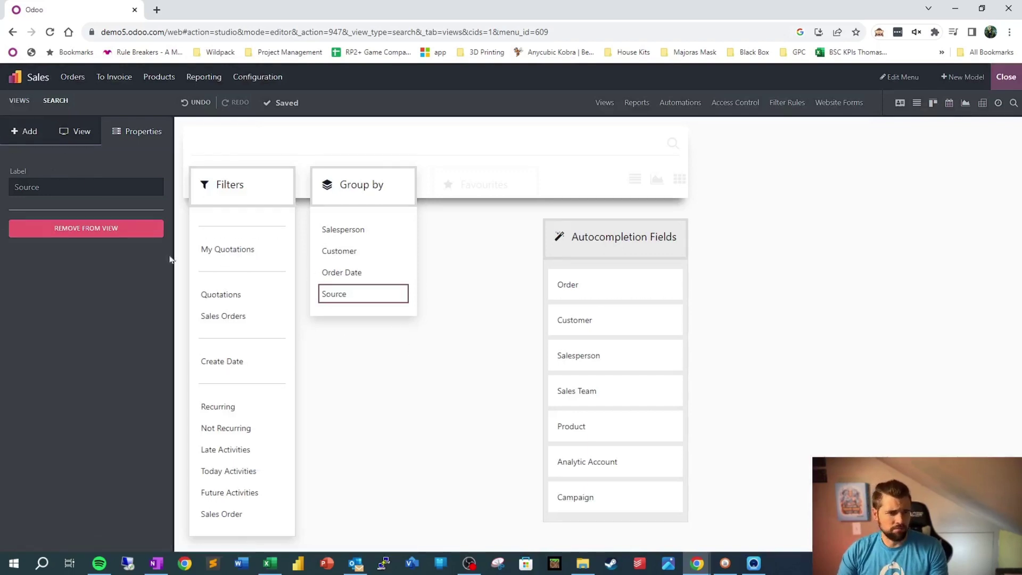
# Also add the Source field to the search autocompletion fields.
pyautogui.click(24, 131)
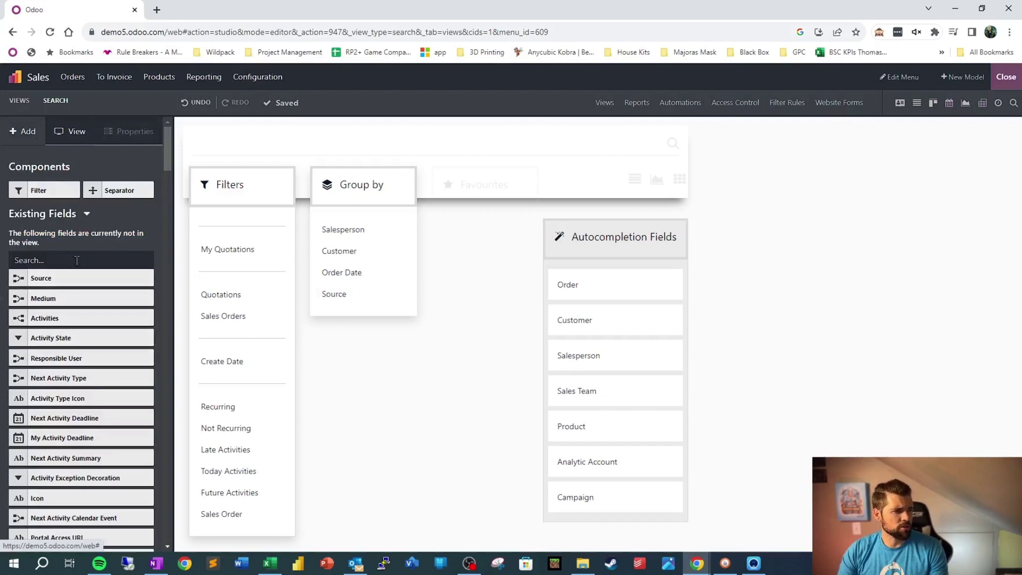
pyautogui.scroll(-1, 91, 346)
pyautogui.scroll(1, 83, 327)
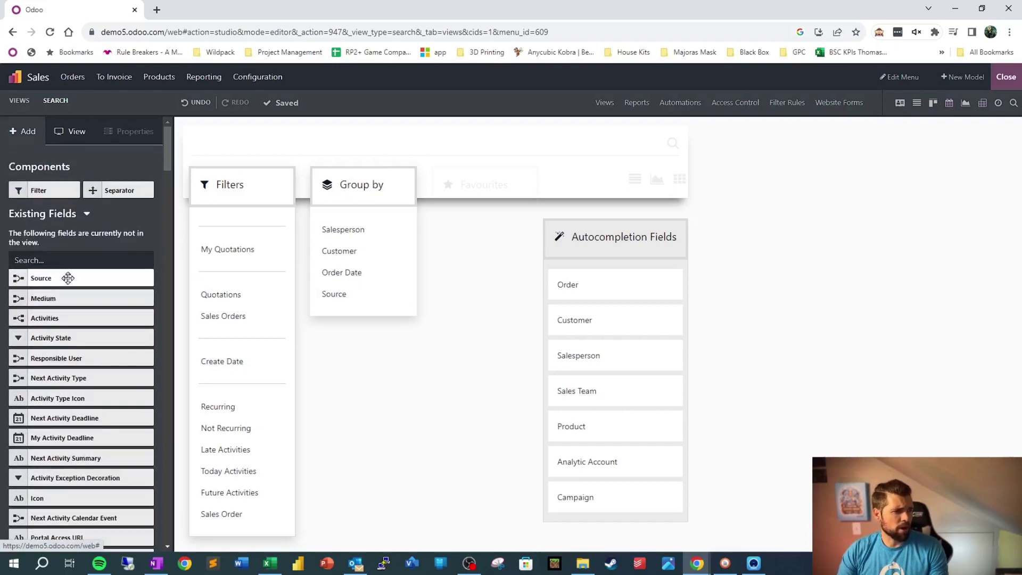
pyautogui.moveTo(68, 277); pyautogui.dragTo(615, 517)
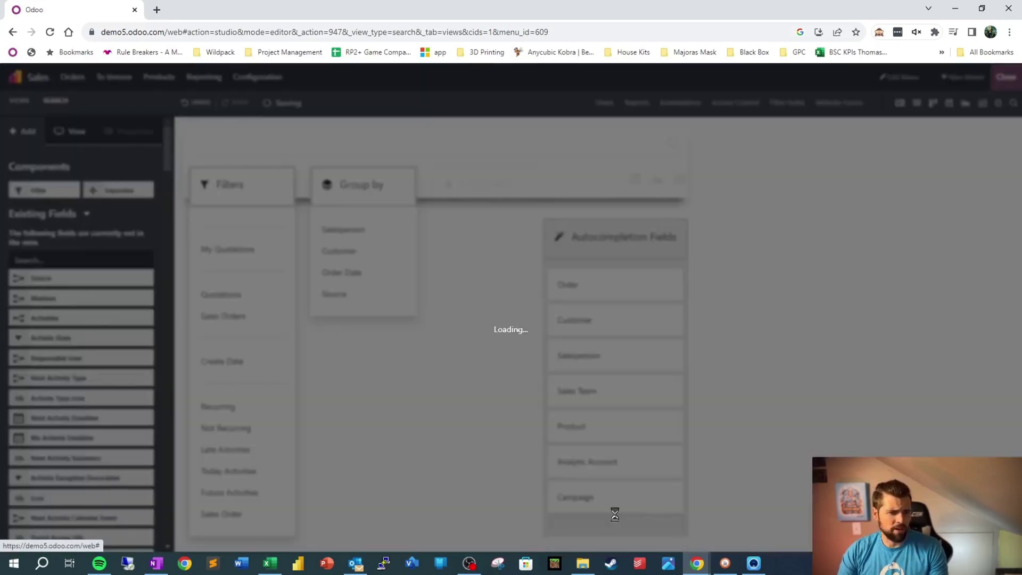
# Back in the list, try grouping quotations by Source, then clear it and My Quotations.
pyautogui.click(1007, 80)
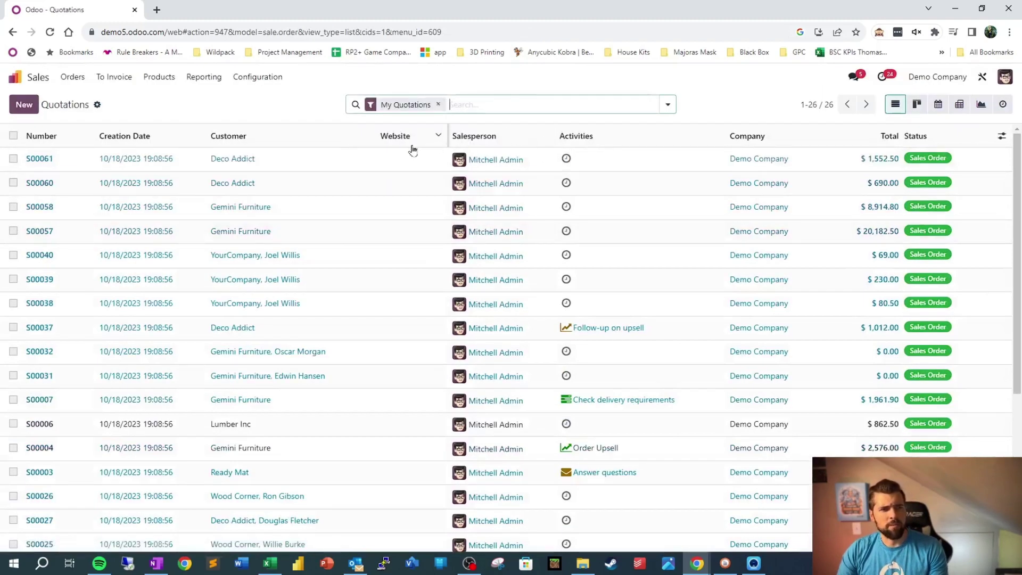
pyautogui.click(667, 105)
pyautogui.click(461, 197)
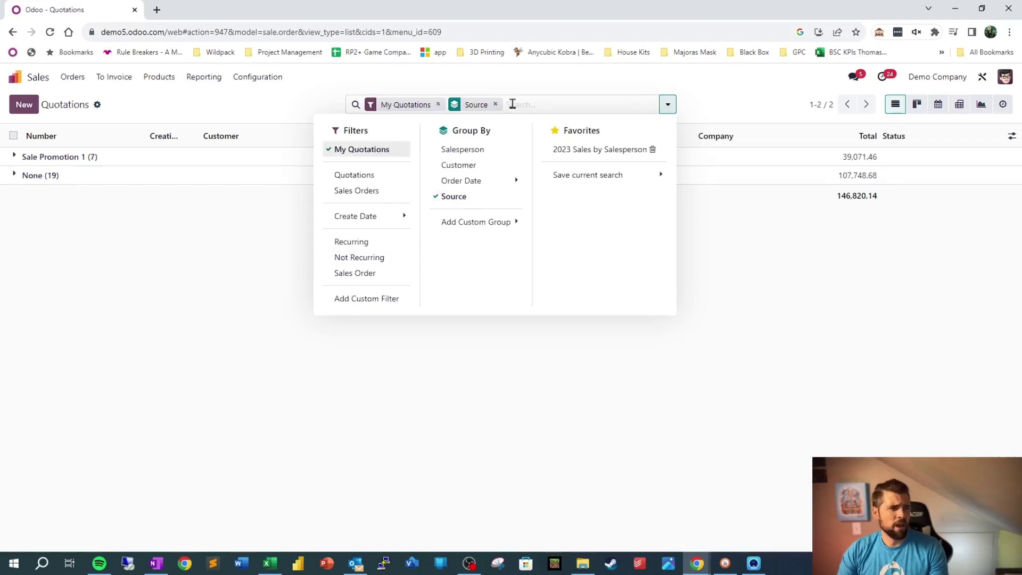
pyautogui.click(495, 105)
pyautogui.click(438, 104)
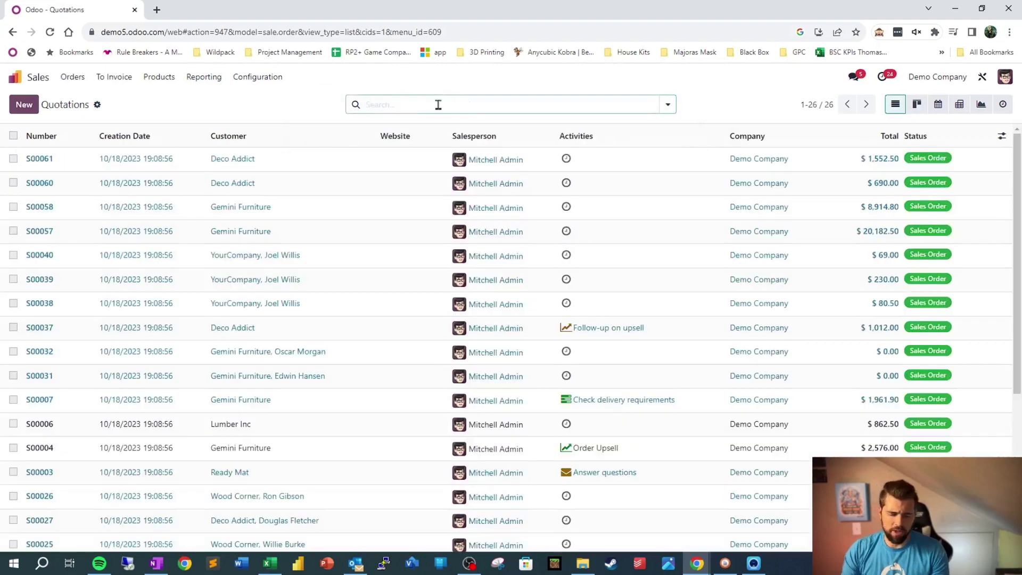
# Search quotations by Source for 'promotion'.
pyautogui.write('sa')
pyautogui.press('BackSpace')
pyautogui.press('BackSpace')
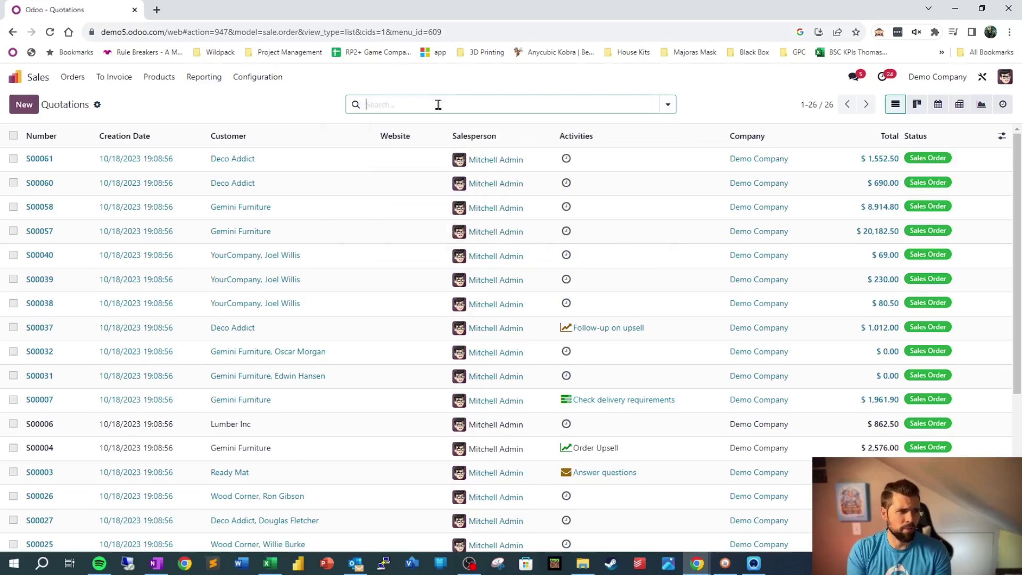
pyautogui.write('prom')
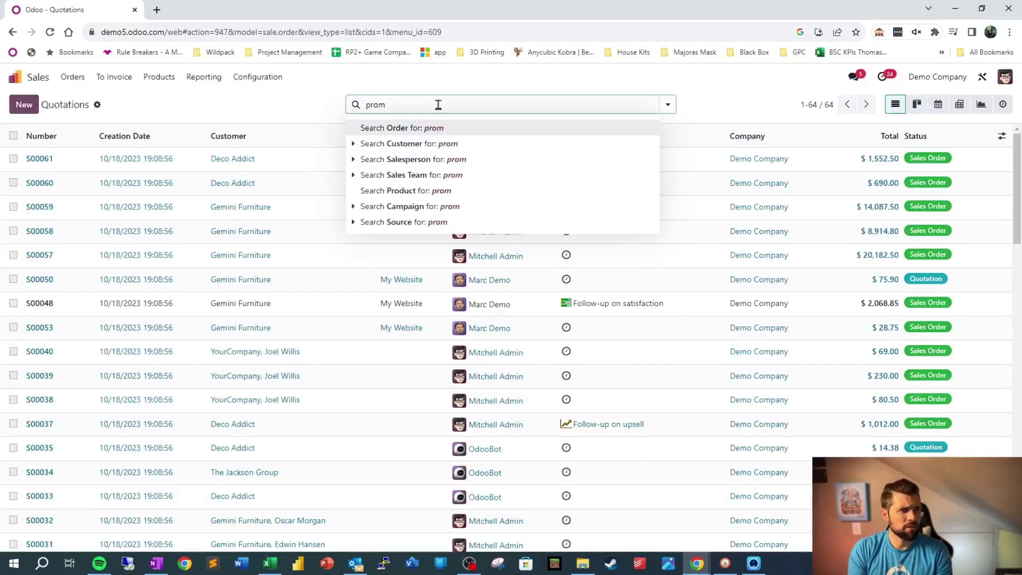
pyautogui.write('otion')
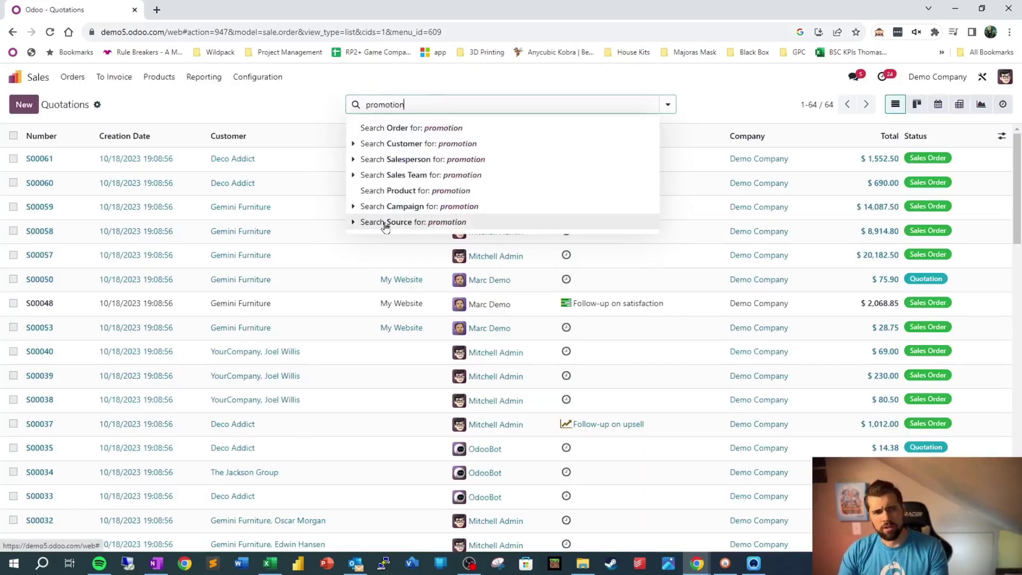
pyautogui.click(383, 222)
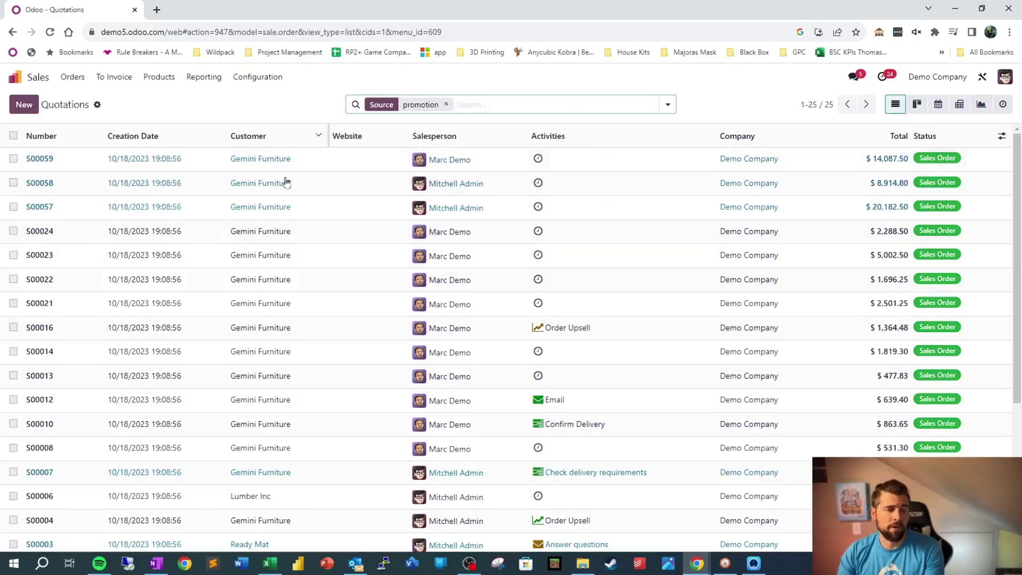
# In the Studio list editor, inspect the Customer and Website column properties.
pyautogui.click(983, 79)
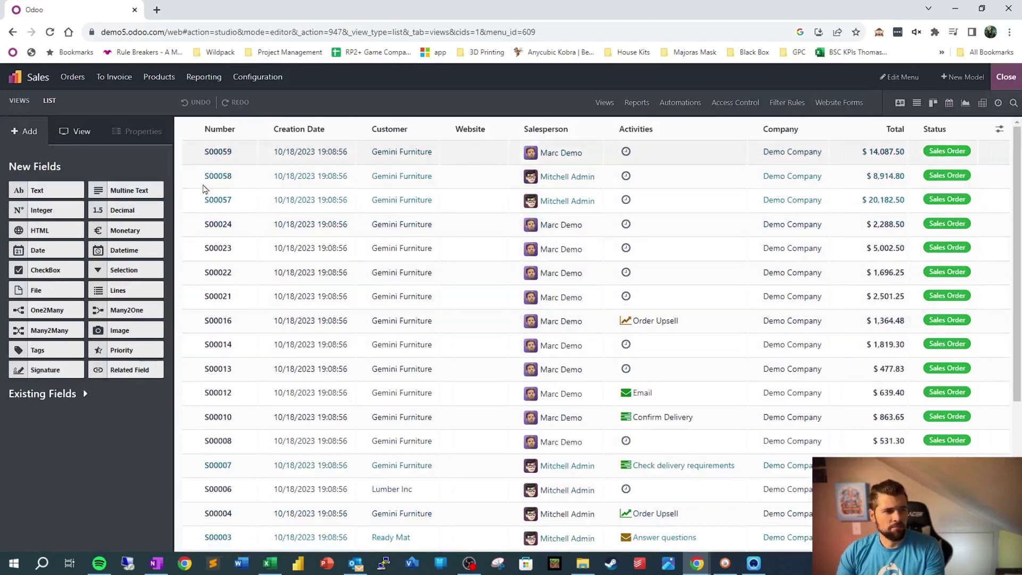
pyautogui.click(414, 132)
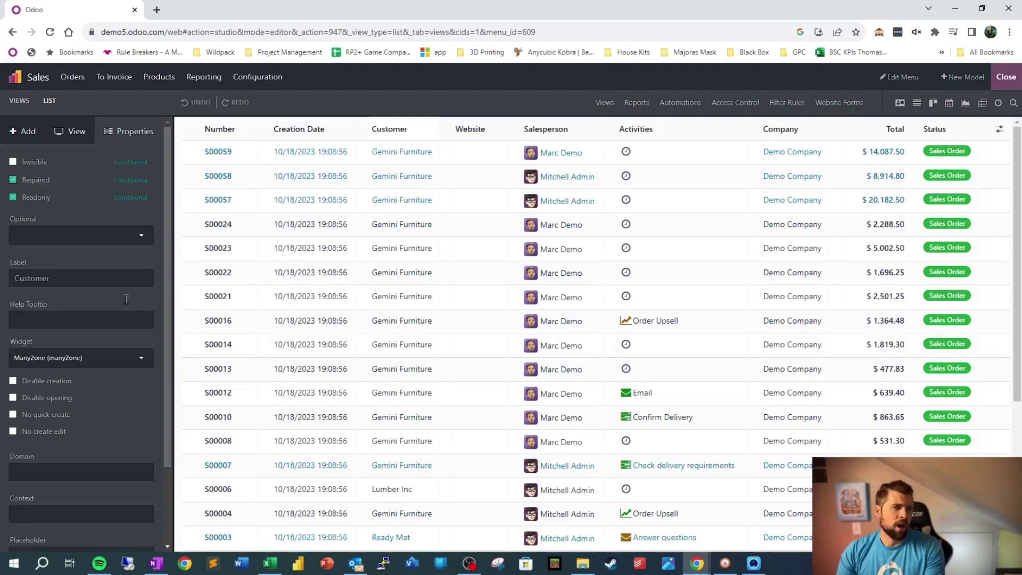
pyautogui.click(471, 128)
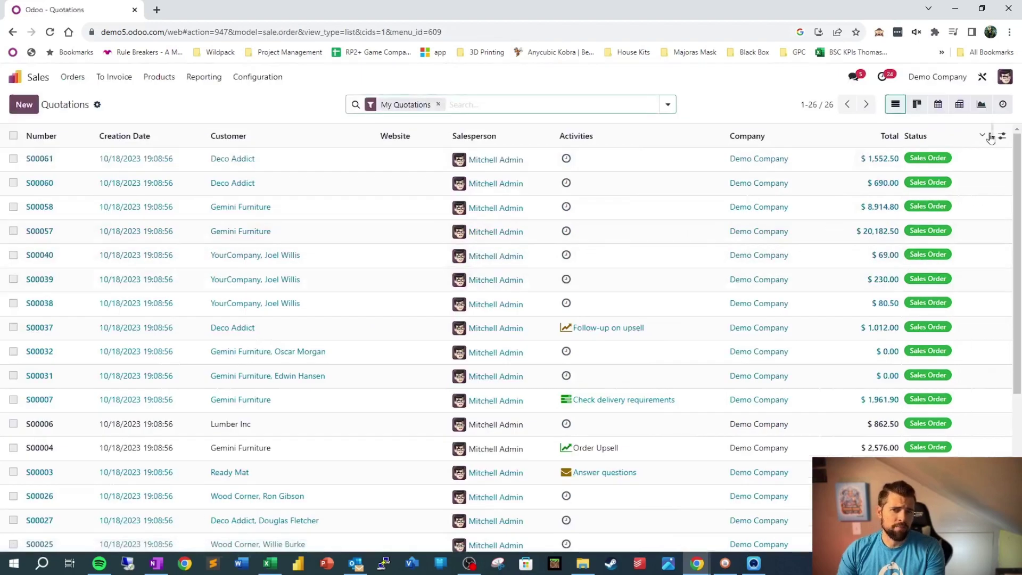
# Show the Invoice Status, Monthly Recurring and Tags optional columns, then hide them again.
pyautogui.click(999, 136)
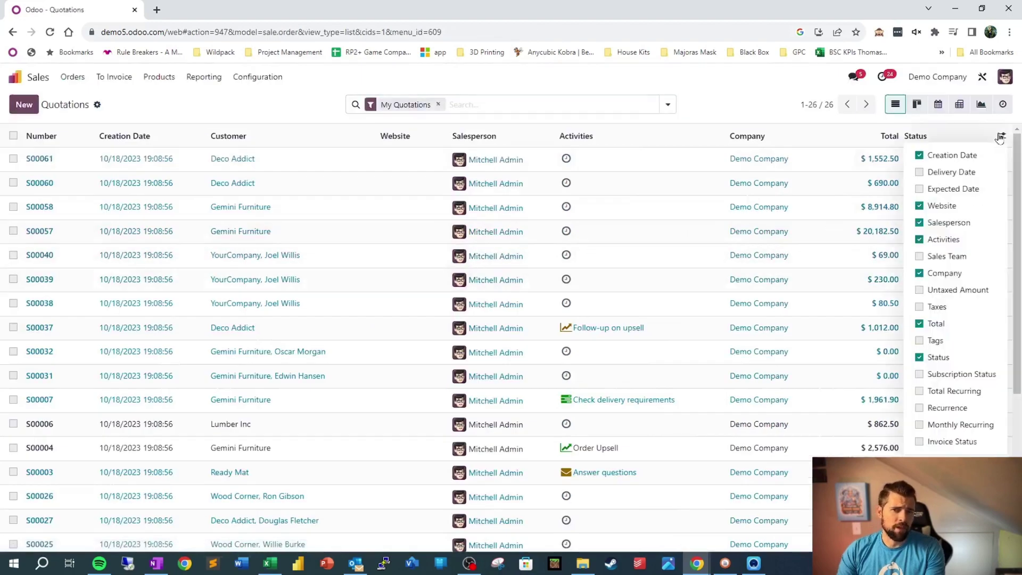
pyautogui.click(920, 443)
pyautogui.click(920, 424)
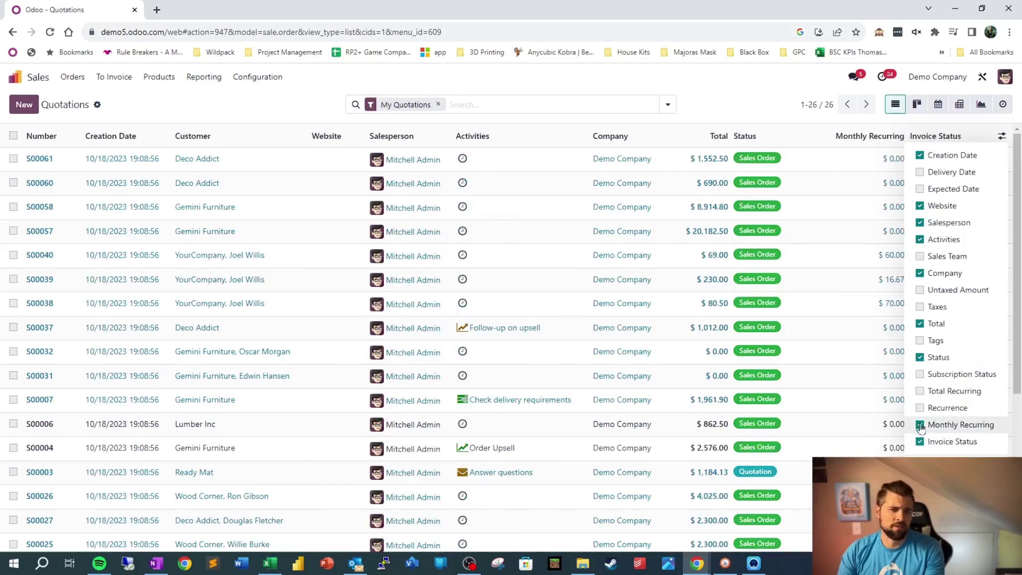
pyautogui.click(923, 345)
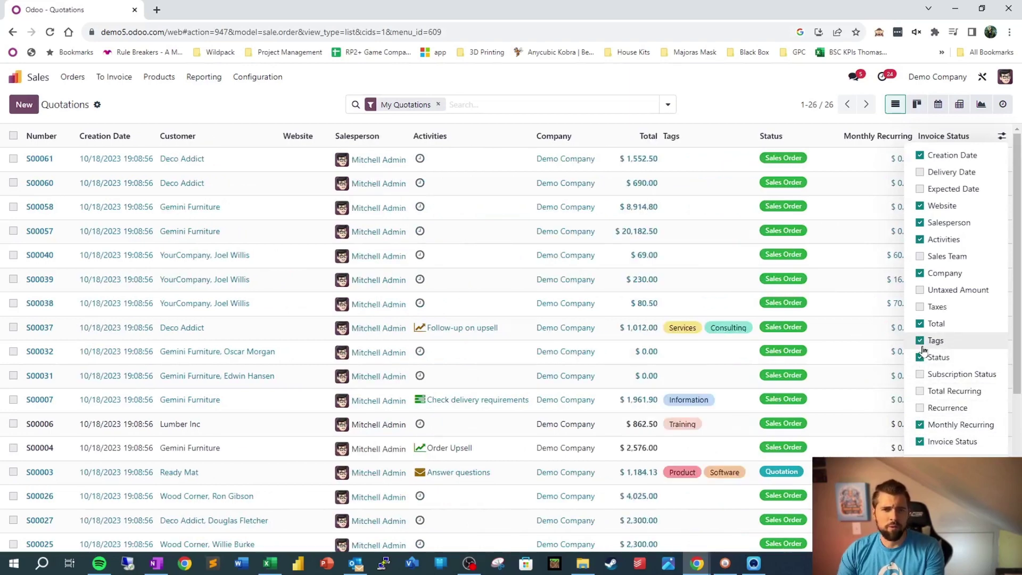
pyautogui.click(923, 346)
pyautogui.click(919, 425)
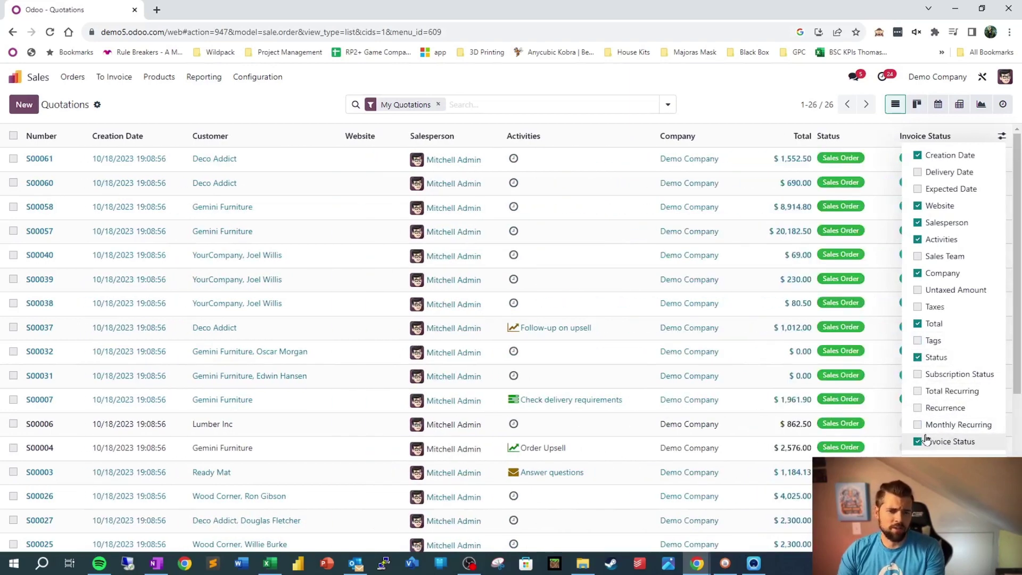
pyautogui.click(916, 447)
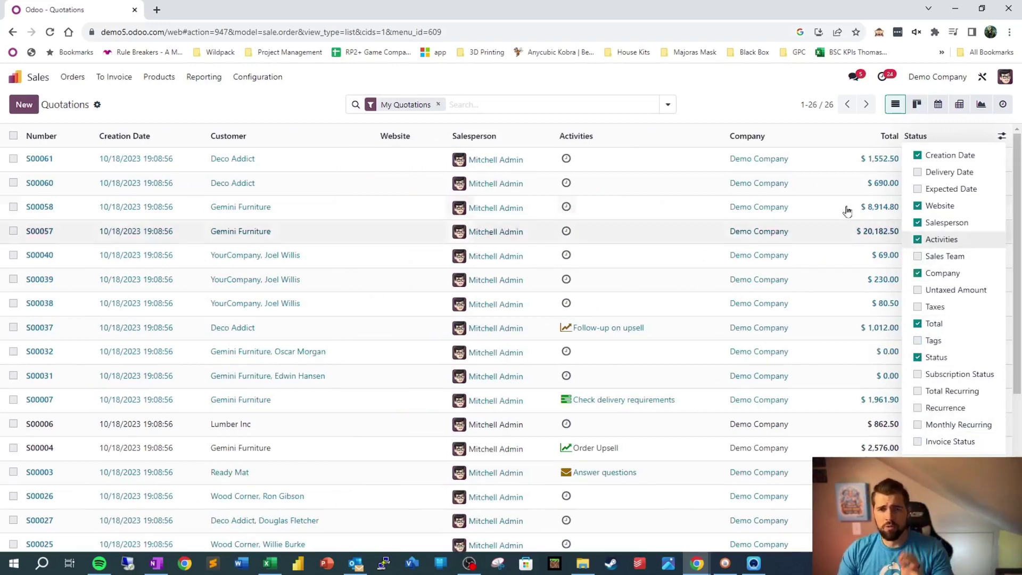
# In Studio, drag the Source field into the quotations list before Creation Date.
pyautogui.click(982, 76)
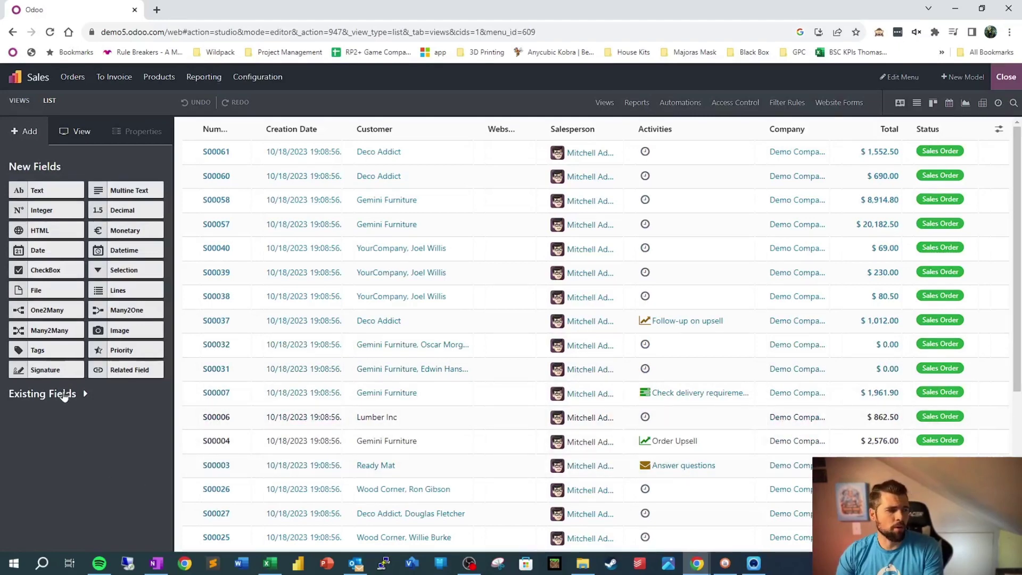
pyautogui.click(77, 402)
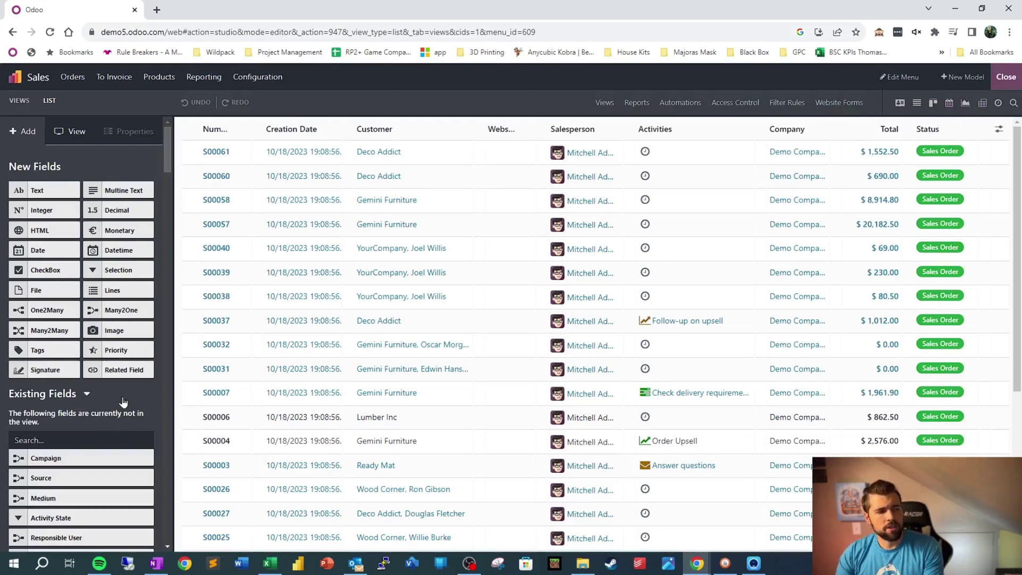
pyautogui.scroll(-2, 115, 399)
pyautogui.scroll(-1, 113, 398)
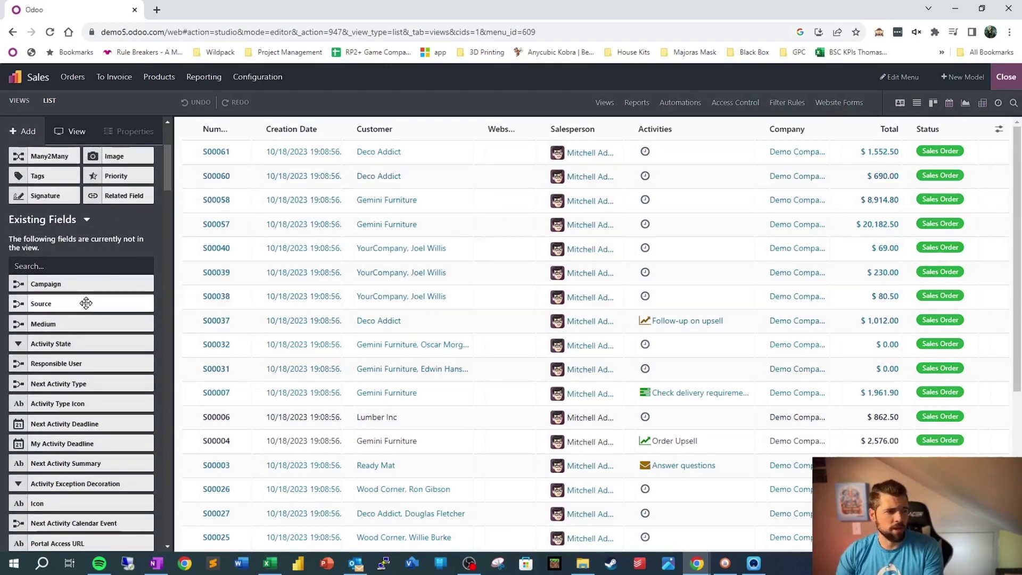
pyautogui.moveTo(116, 298); pyautogui.dragTo(241, 143)
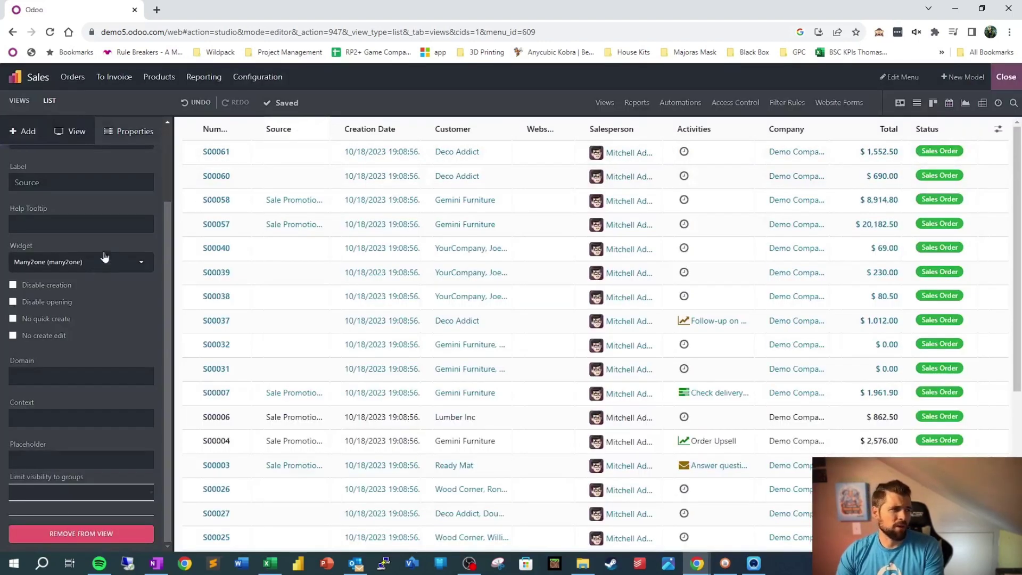
# Set the Source column's Optional property to 'Hide by default'.
pyautogui.click(268, 130)
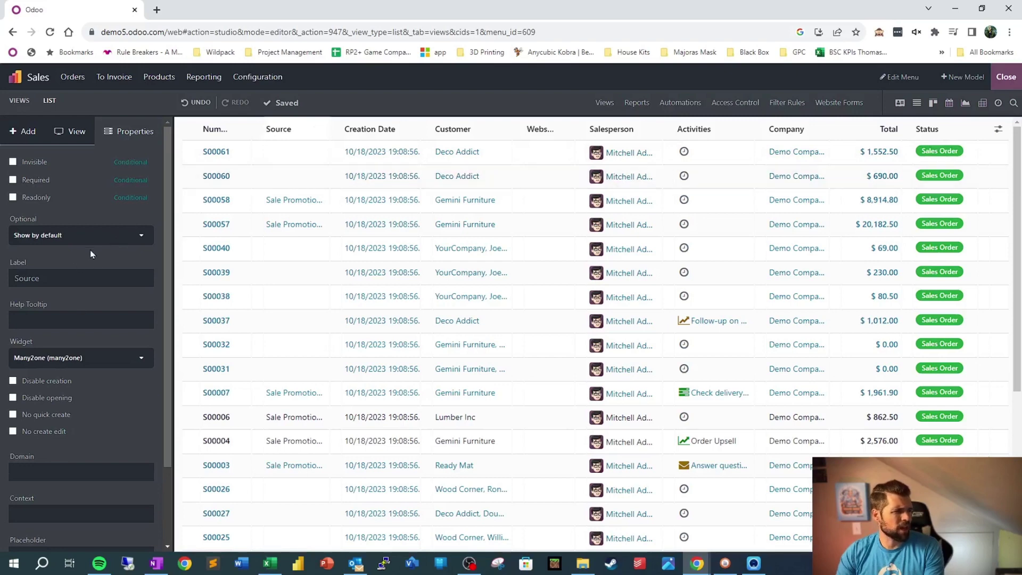
pyautogui.click(113, 241)
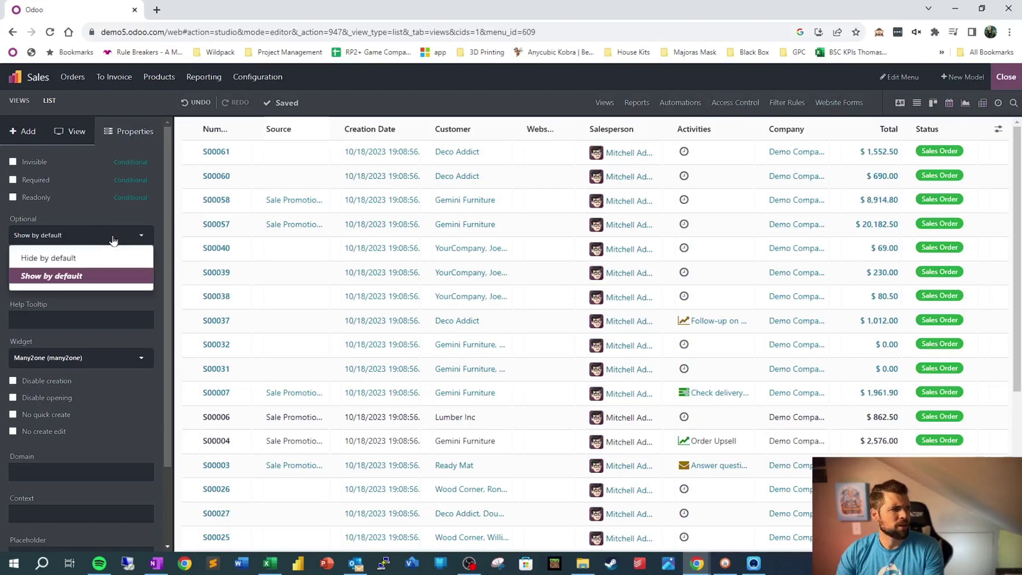
pyautogui.click(80, 257)
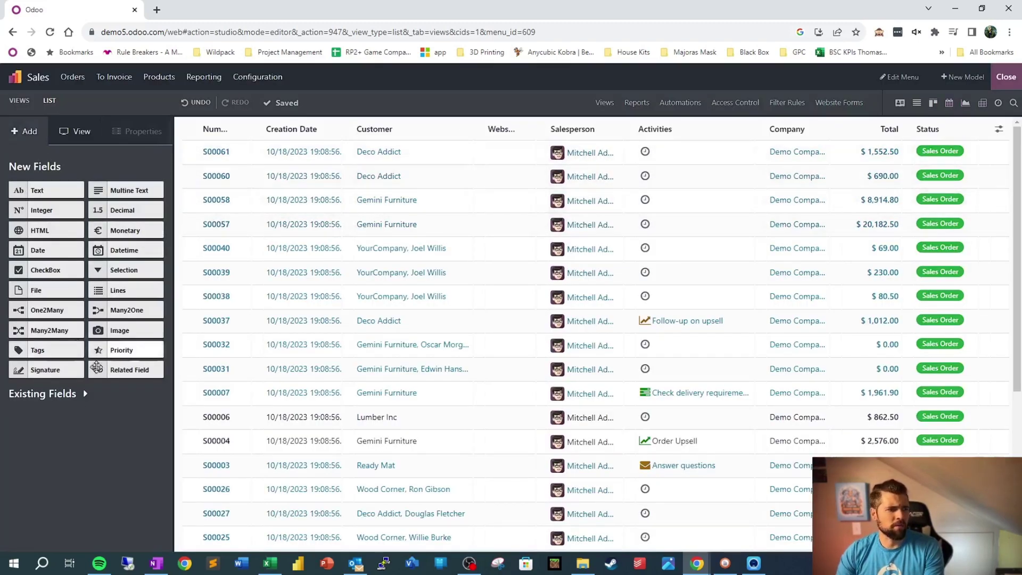
# Leave Studio and tick Source in the list's optional columns toggle.
pyautogui.click(996, 79)
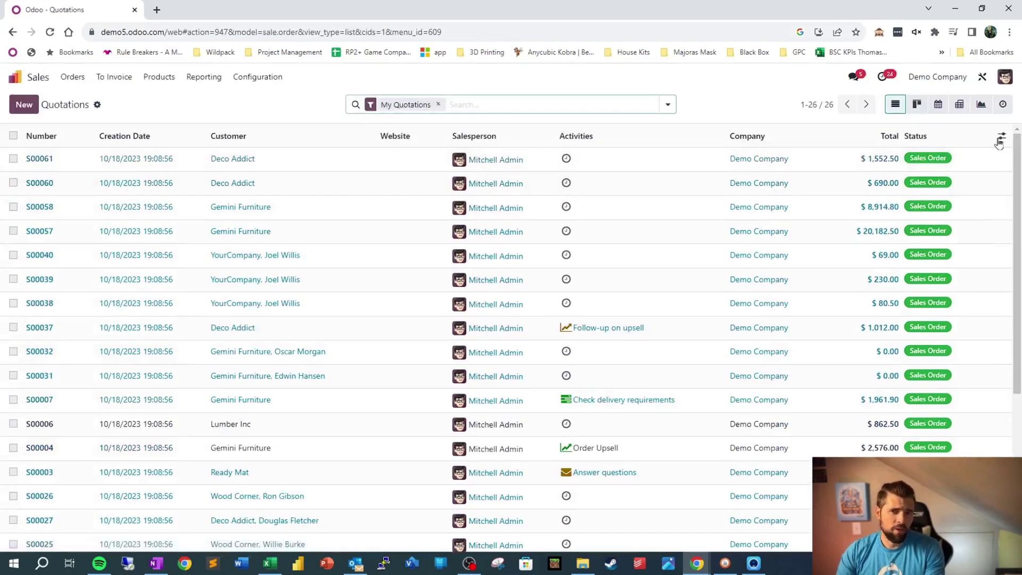
pyautogui.click(1000, 140)
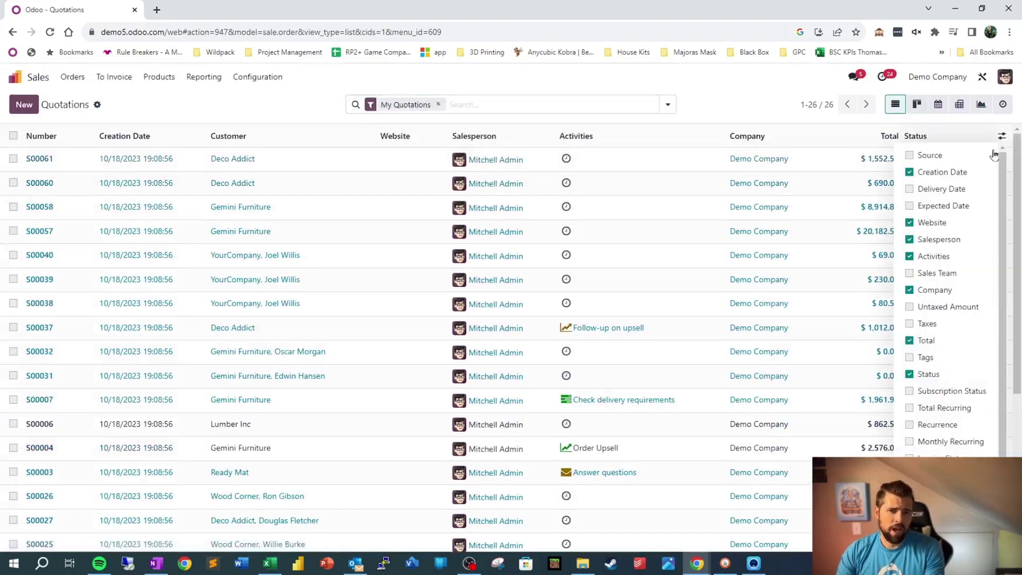
pyautogui.scroll(-1, 953, 256)
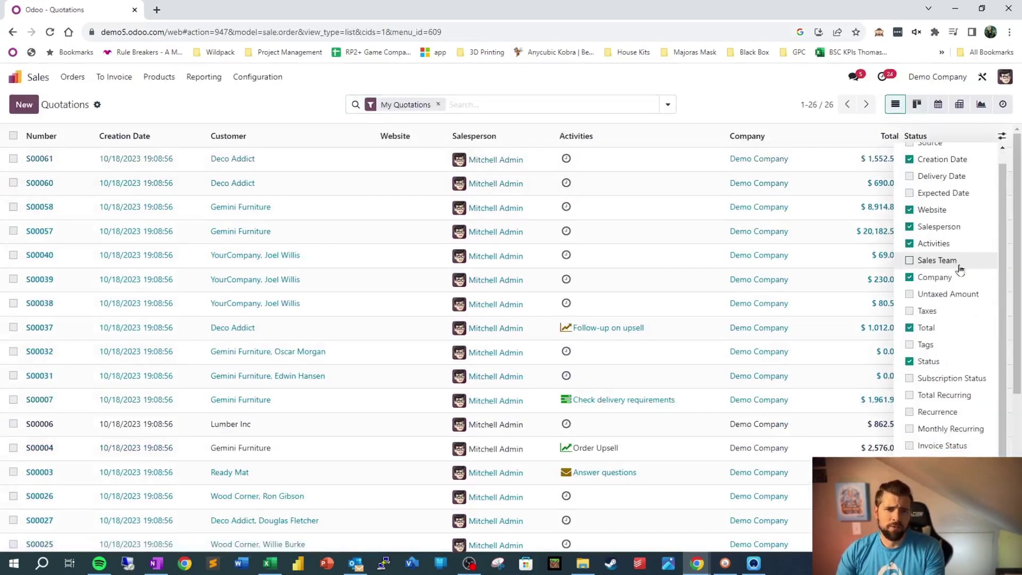
pyautogui.scroll(1, 953, 304)
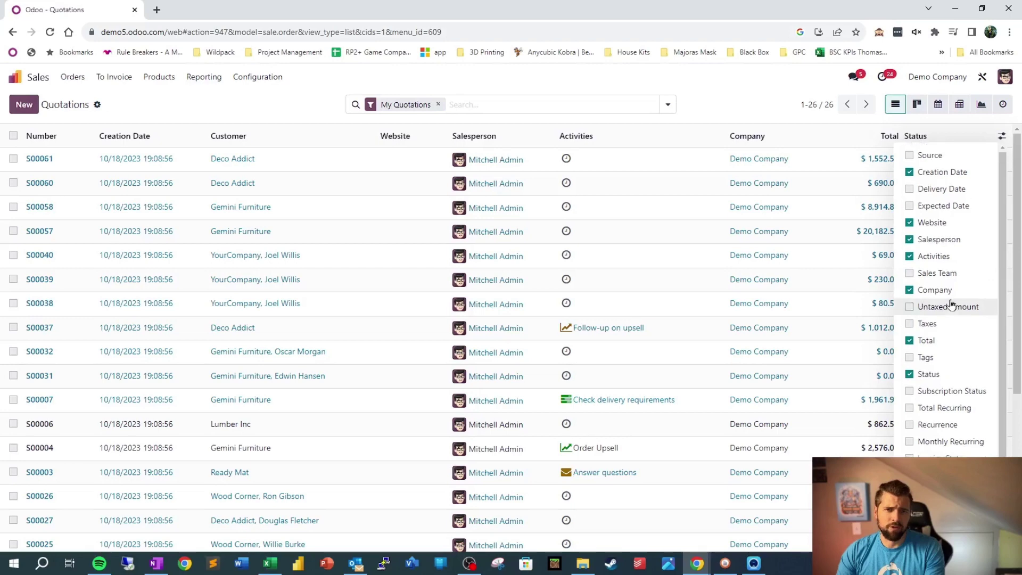
pyautogui.click(915, 159)
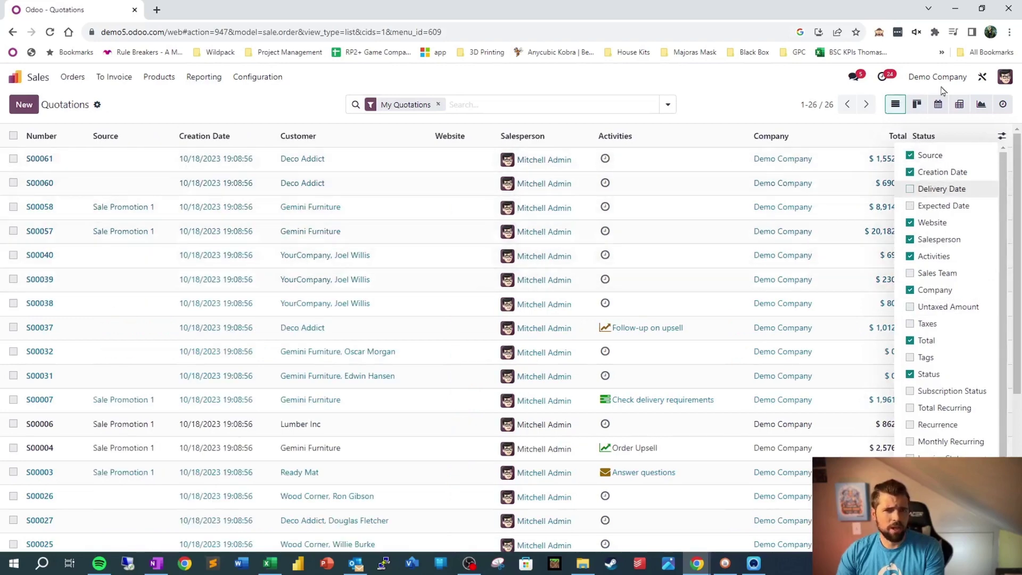
# In Studio, drop a new Text field before Website and label it 'Nickname'.
pyautogui.click(981, 77)
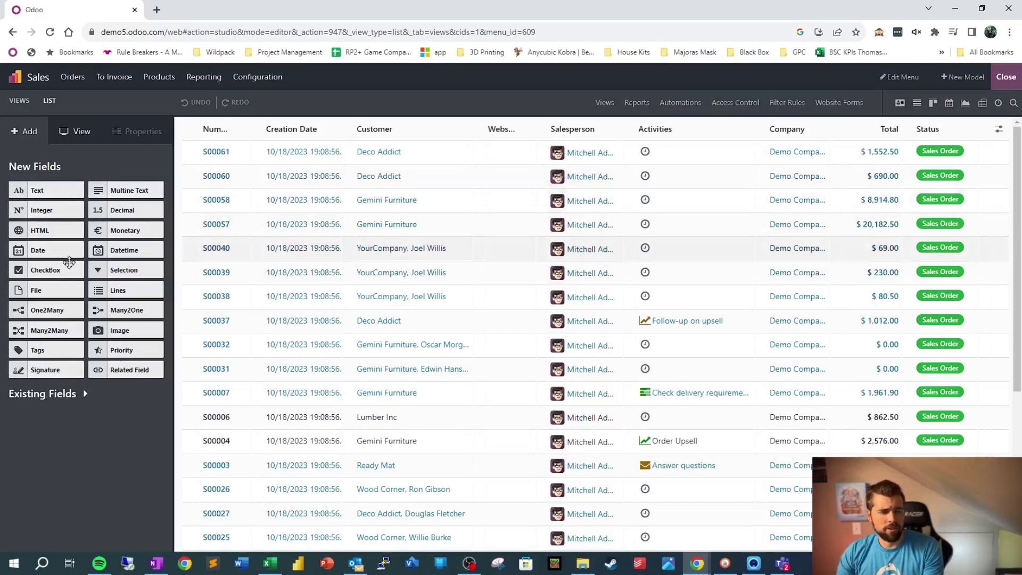
pyautogui.moveTo(48, 191); pyautogui.dragTo(482, 161)
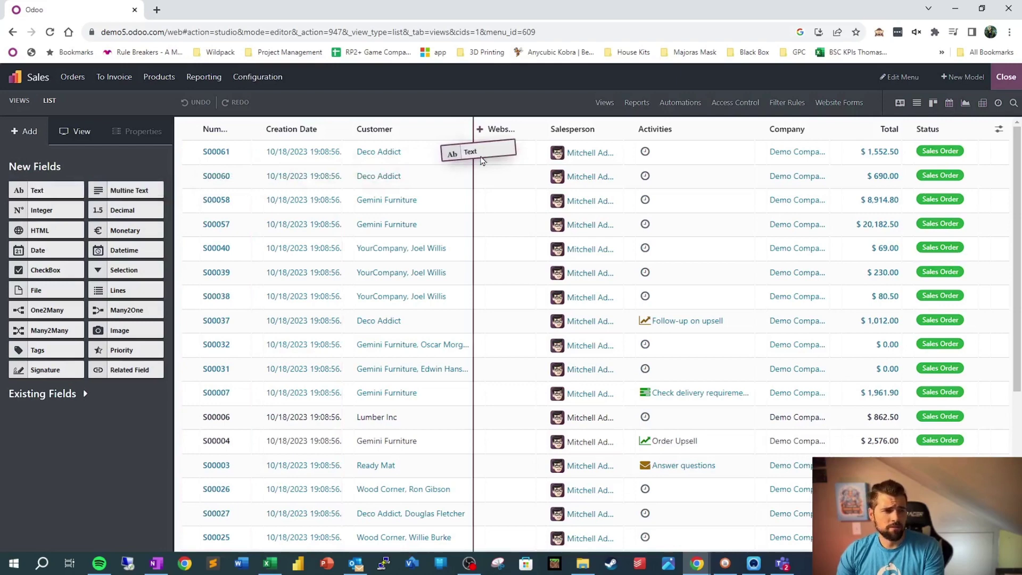
pyautogui.moveTo(482, 160); pyautogui.dragTo(483, 161)
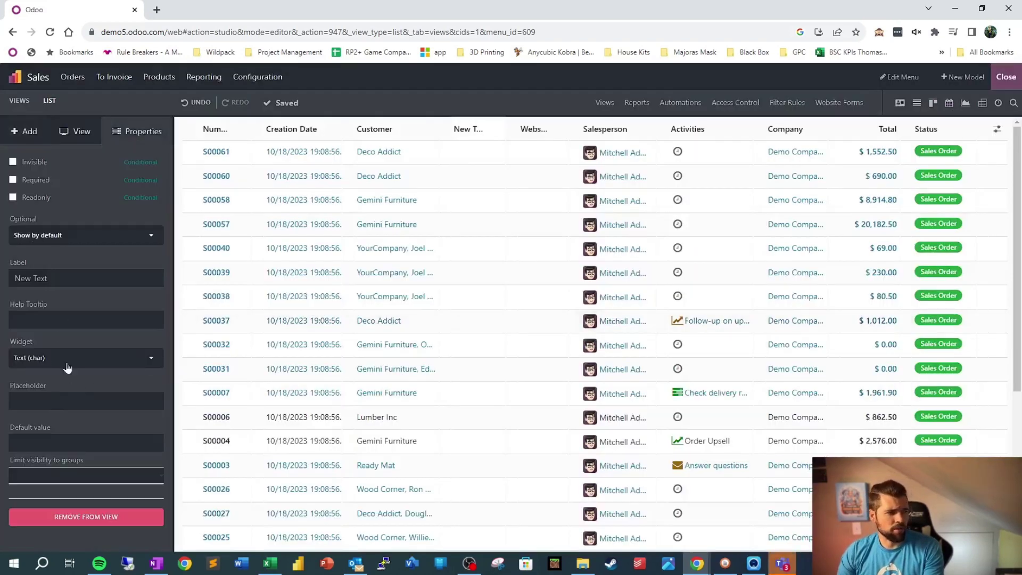
pyautogui.tripleClick(77, 278)
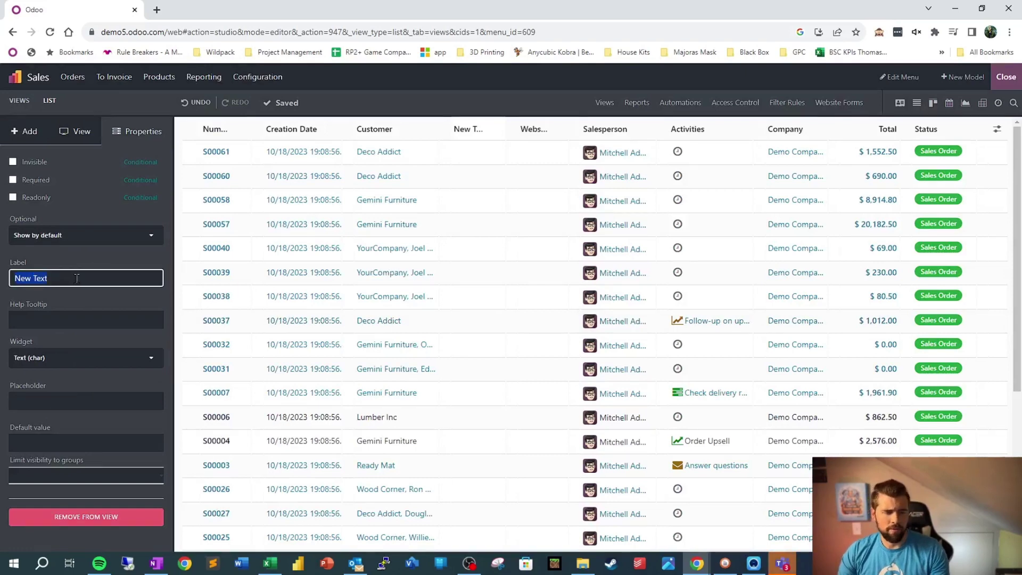
pyautogui.write('Nickname')
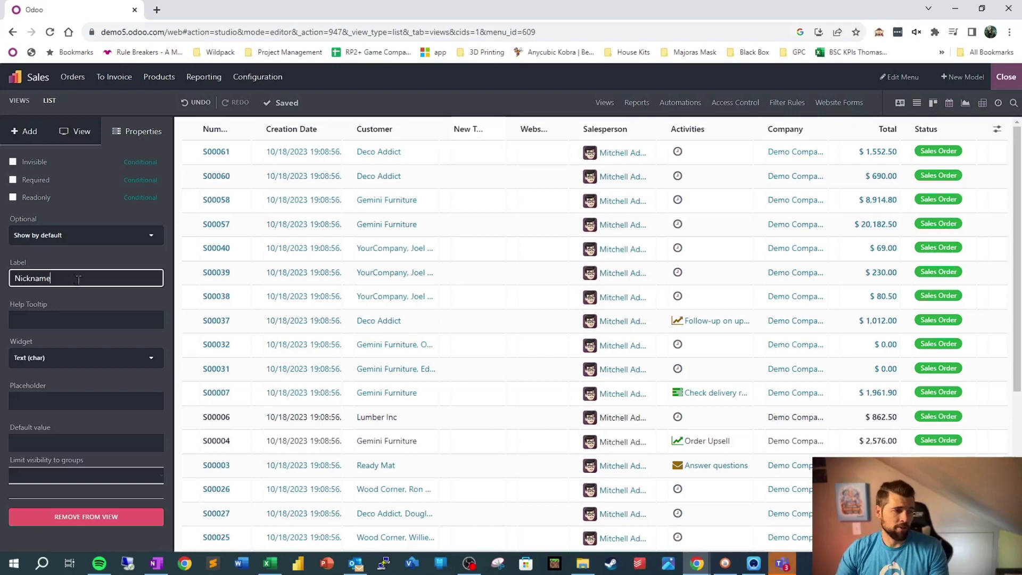
pyautogui.click(80, 315)
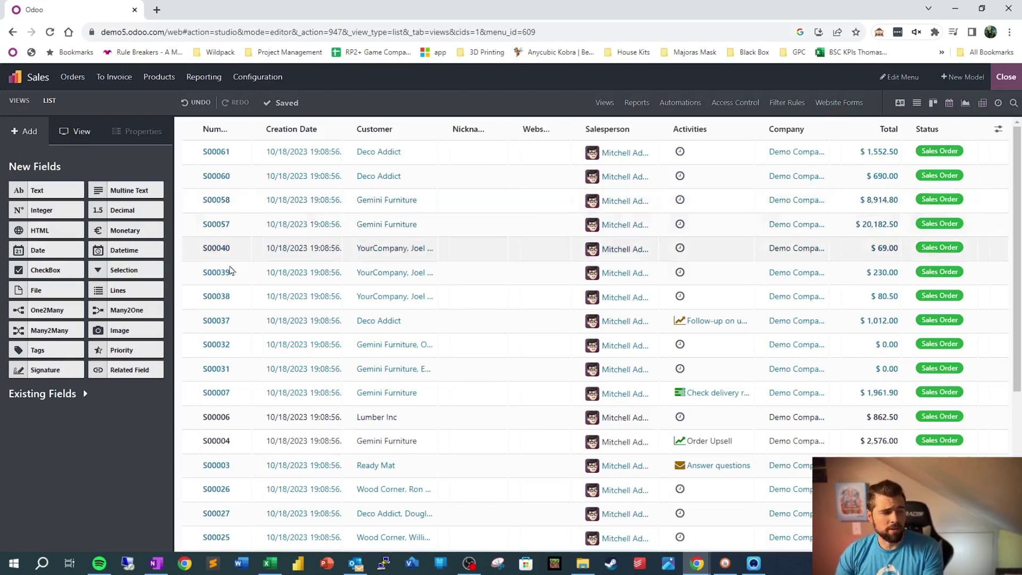
# In the list view options, tick Enable Mass Editing and leave the record-creation setting unchanged.
pyautogui.click(73, 137)
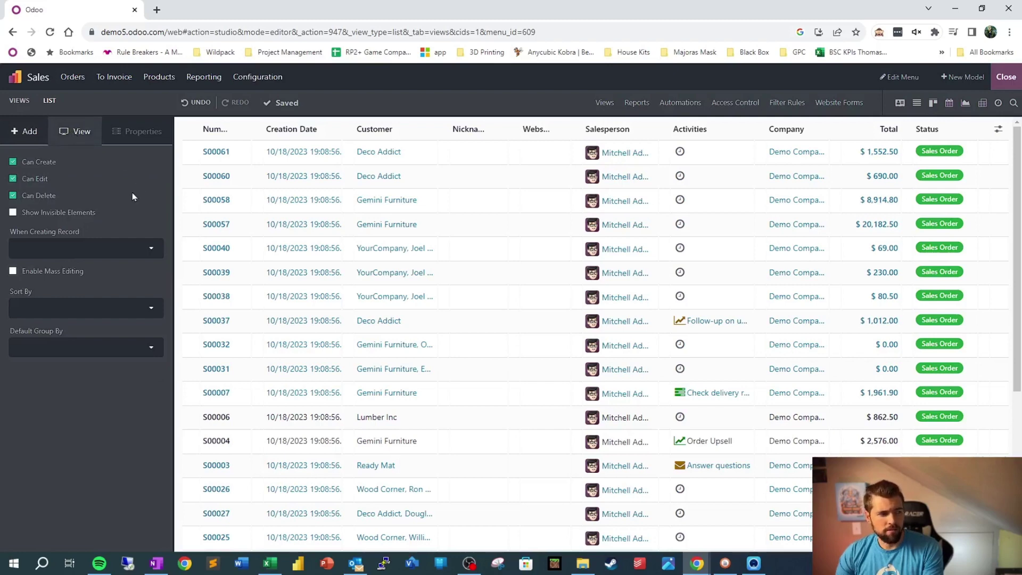
pyautogui.click(118, 254)
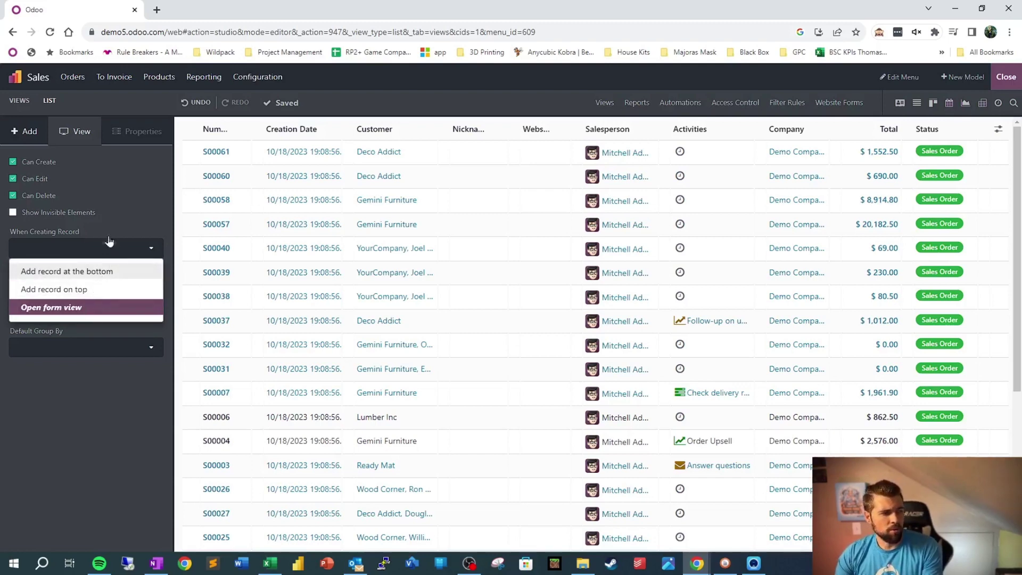
pyautogui.click(133, 204)
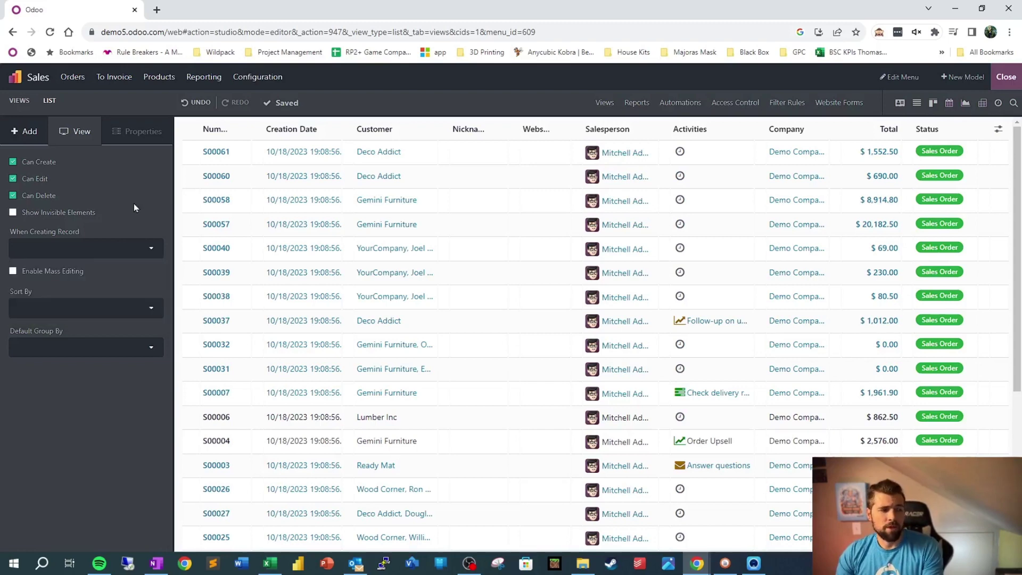
pyautogui.click(57, 273)
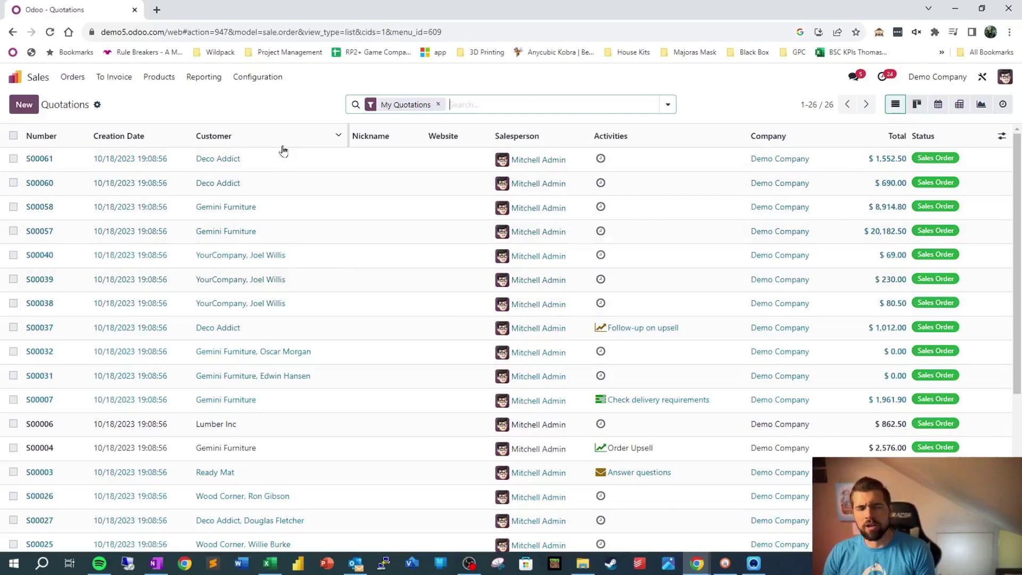
# Remove the My Quotations filter and group all quotations by Salesperson.
pyautogui.click(438, 104)
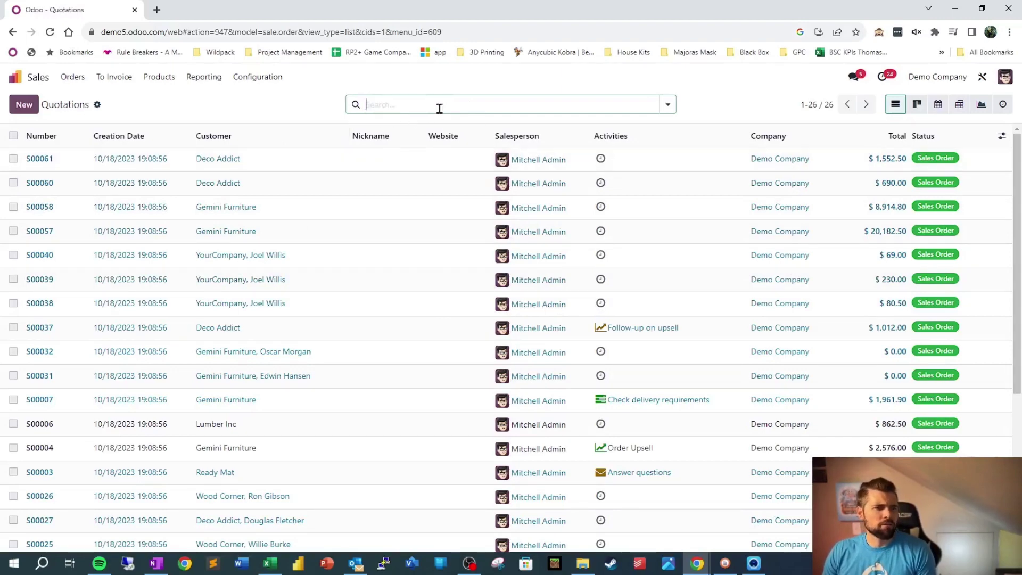
pyautogui.click(669, 106)
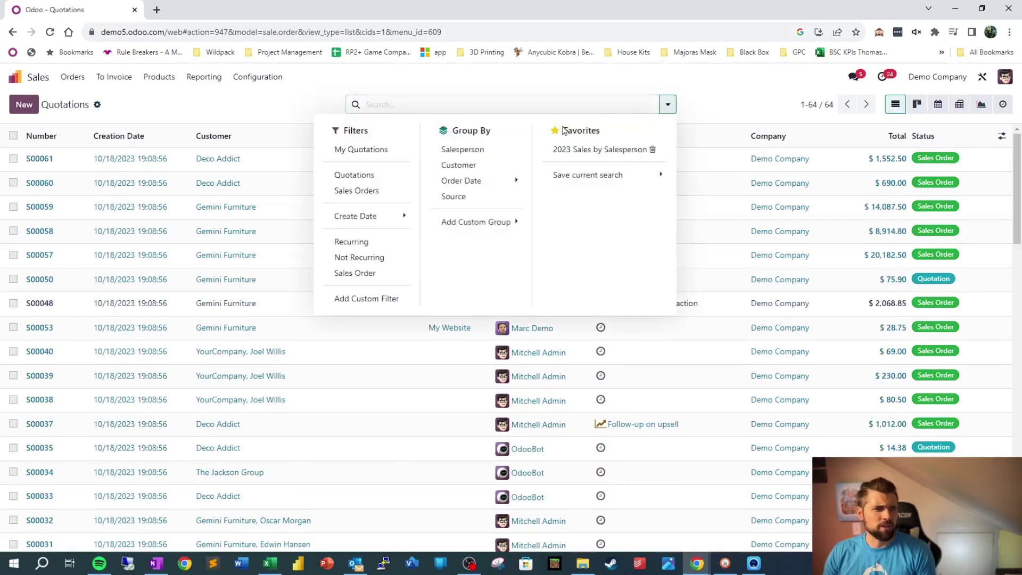
pyautogui.click(486, 153)
pyautogui.click(48, 277)
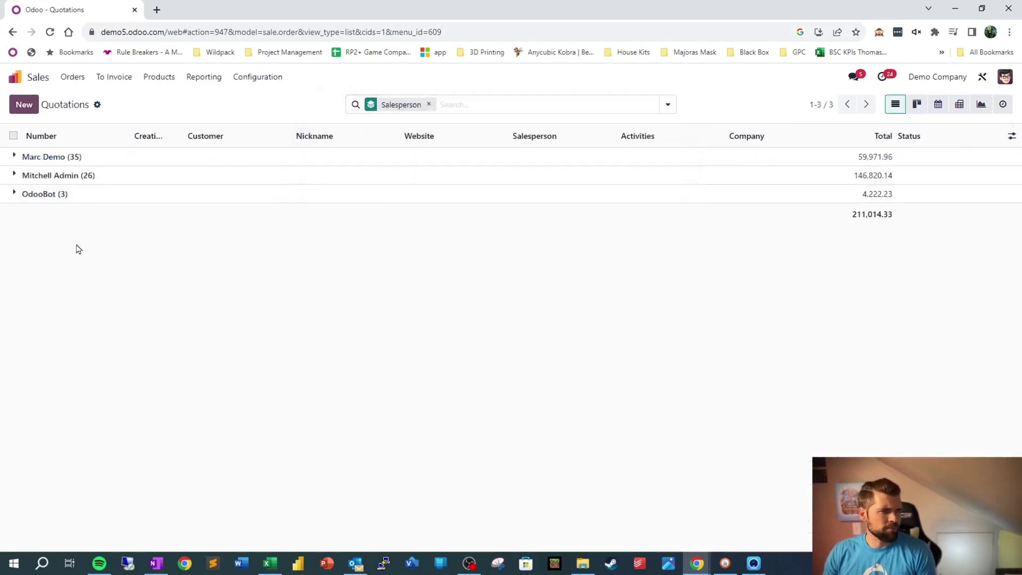
pyautogui.click(27, 157)
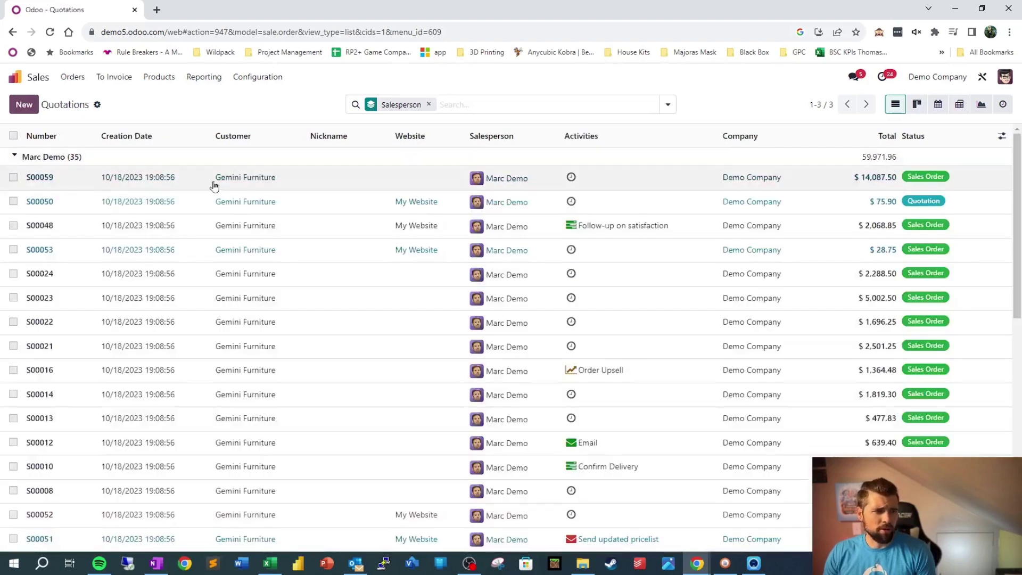
pyautogui.scroll(-6, 244, 230)
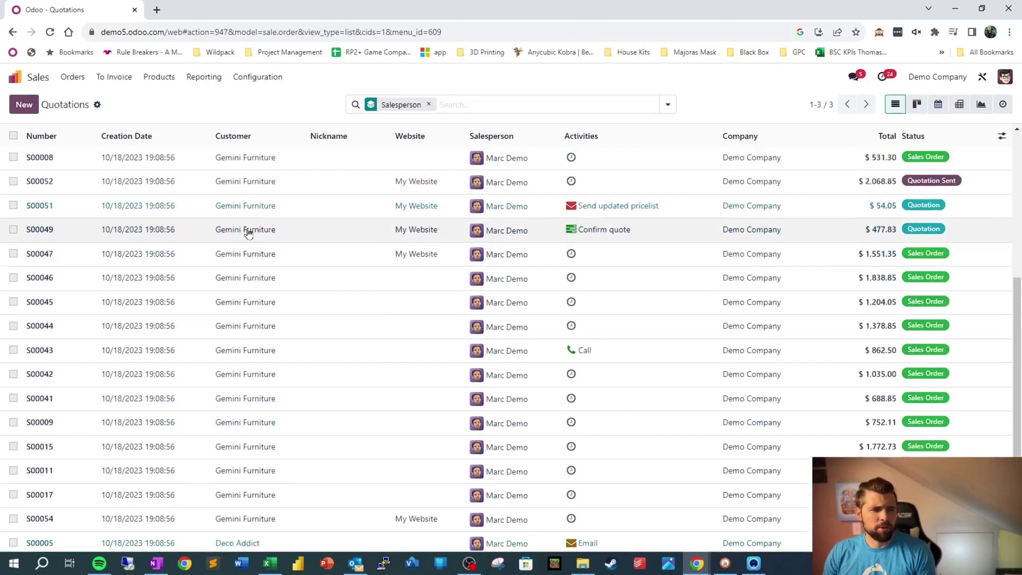
pyautogui.scroll(6, 249, 230)
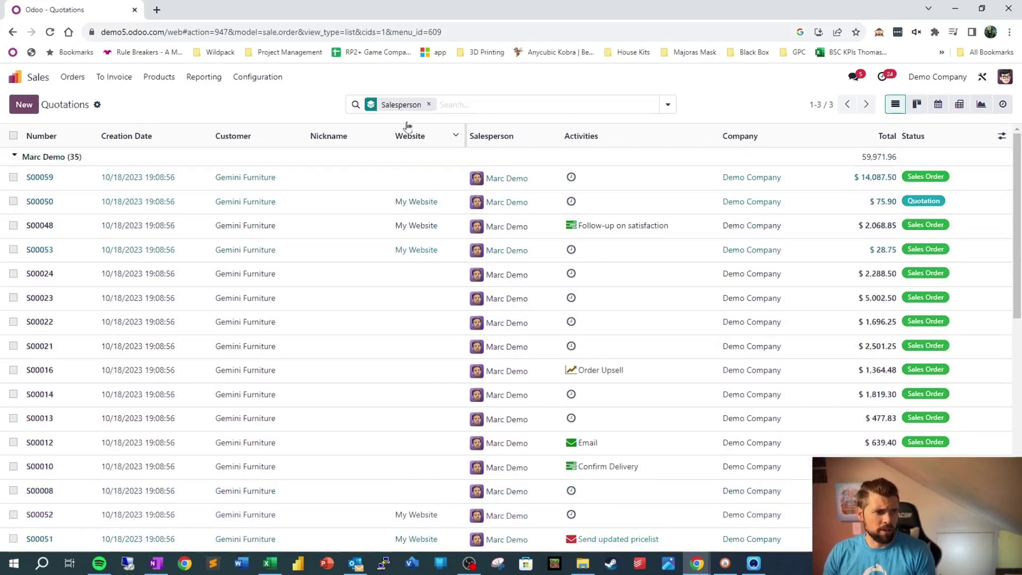
# Add Status as a custom second-level grouping under Salesperson.
pyautogui.click(531, 106)
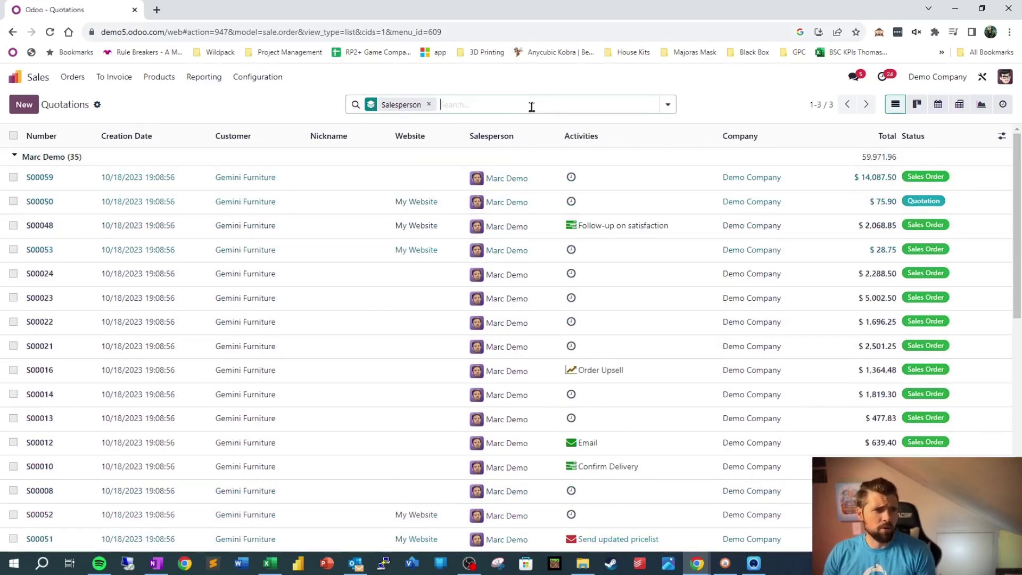
pyautogui.click(667, 105)
pyautogui.click(479, 222)
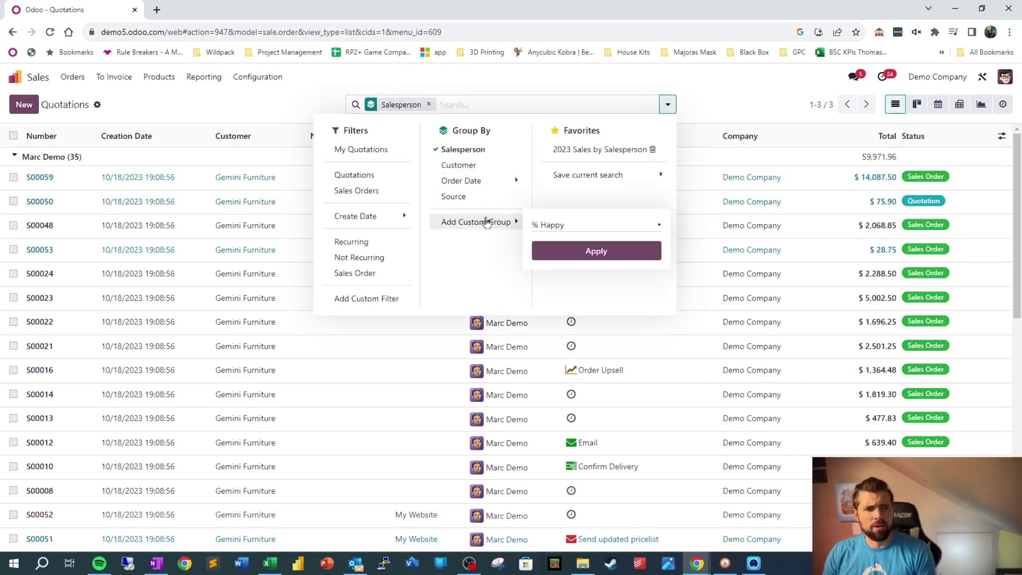
pyautogui.click(540, 225)
pyautogui.scroll(-5, 570, 272)
pyautogui.scroll(-5, 570, 272)
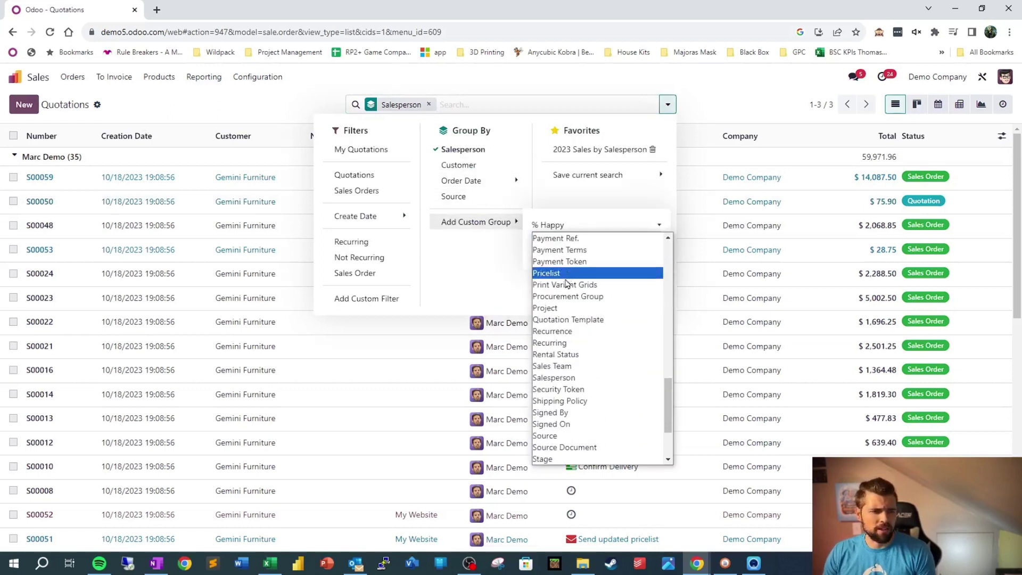
pyautogui.click(595, 389)
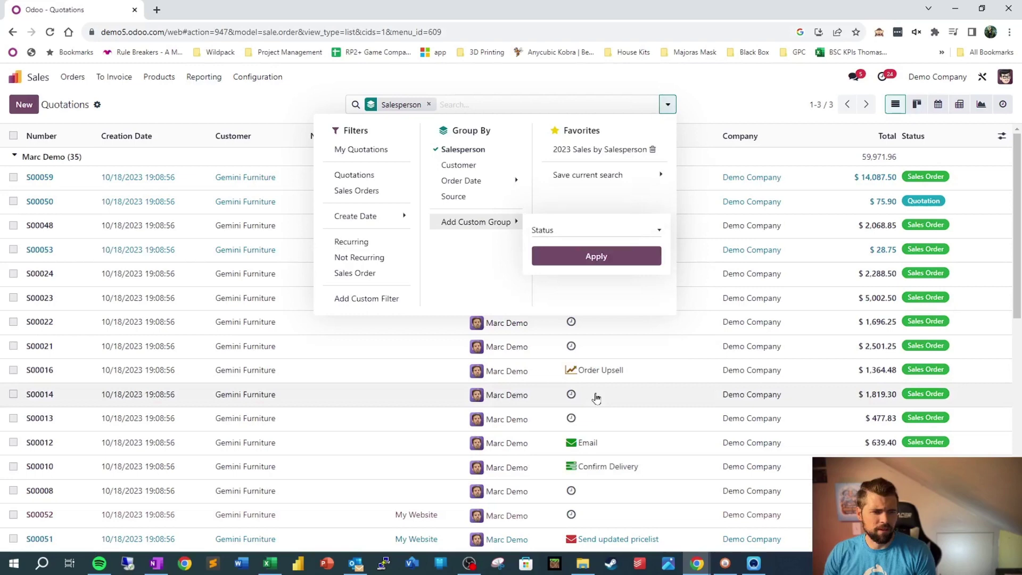
pyautogui.click(596, 256)
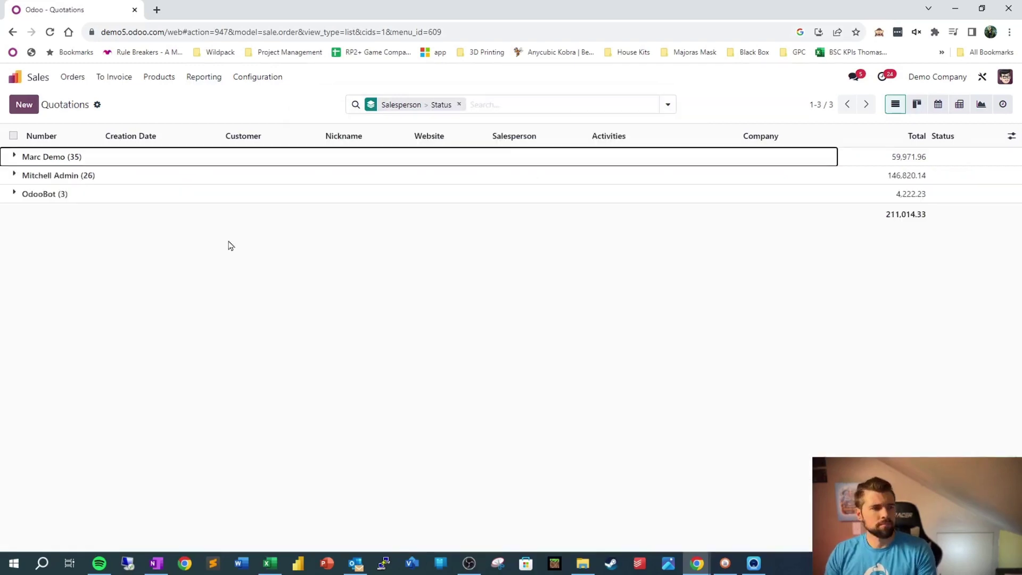
# Select the demo salesperson's eight Quotation-status orders and mass-change their salesperson to the admin user.
pyautogui.click(15, 158)
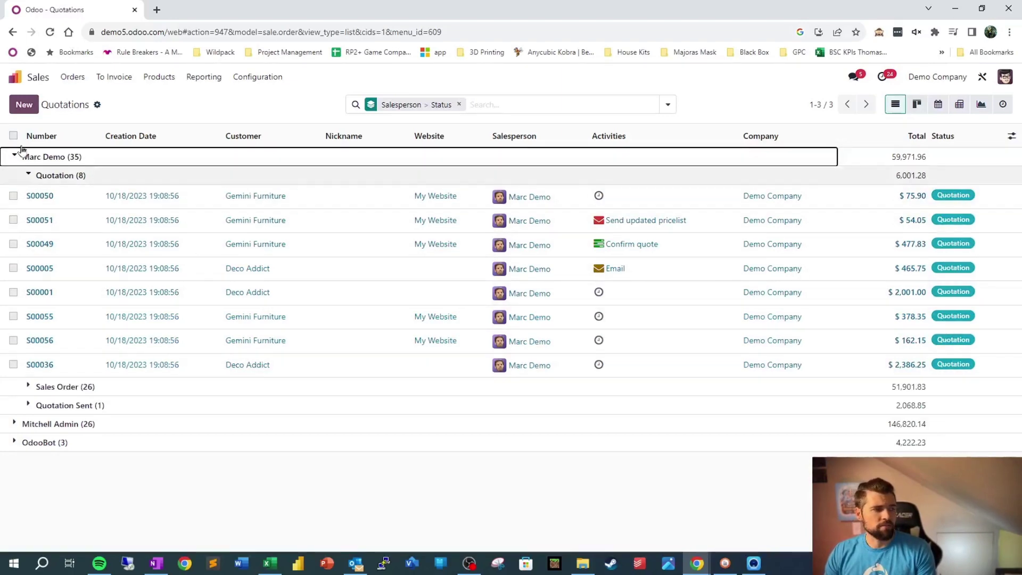
pyautogui.click(14, 137)
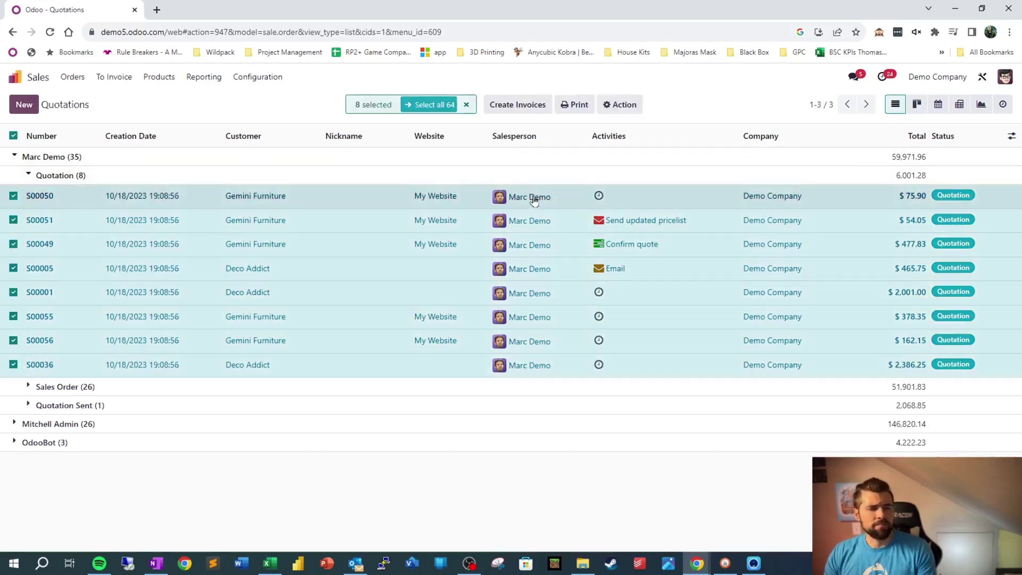
pyautogui.click(557, 198)
pyautogui.click(567, 197)
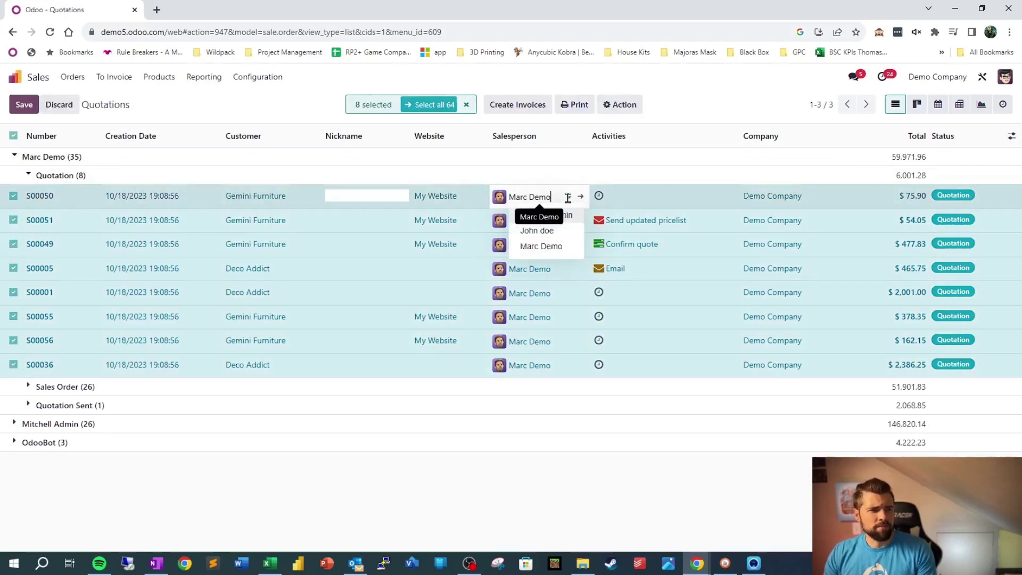
pyautogui.click(564, 217)
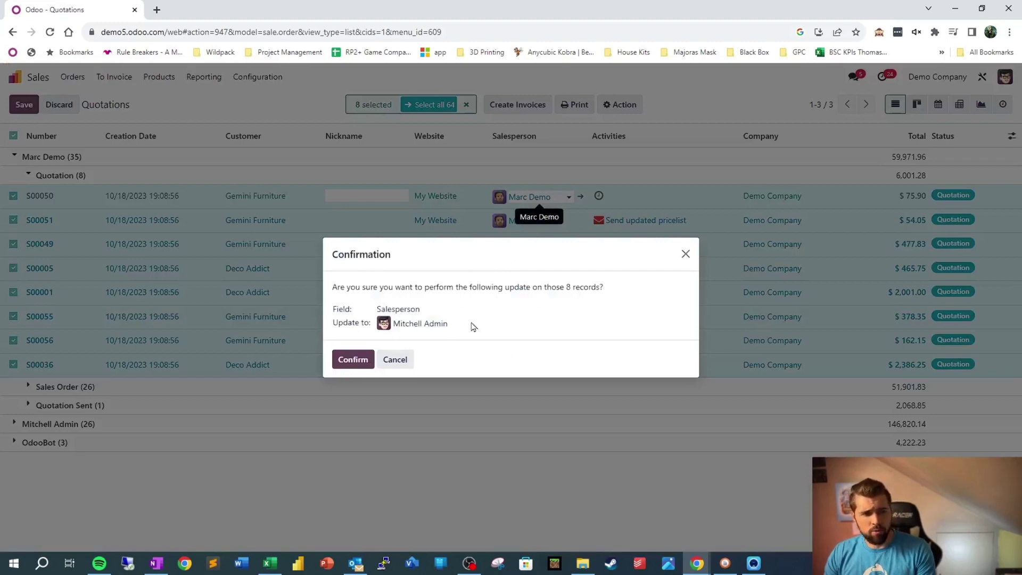
pyautogui.click(353, 360)
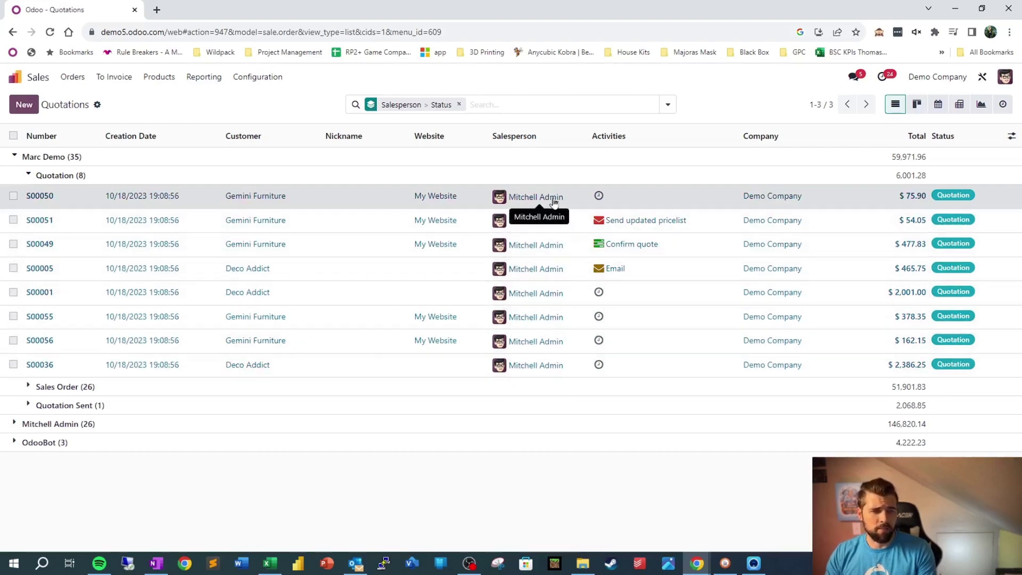
# Remove the grouping, then in Studio turn on Show Invisible Elements and expand Existing Fields.
pyautogui.press('BackSpace')
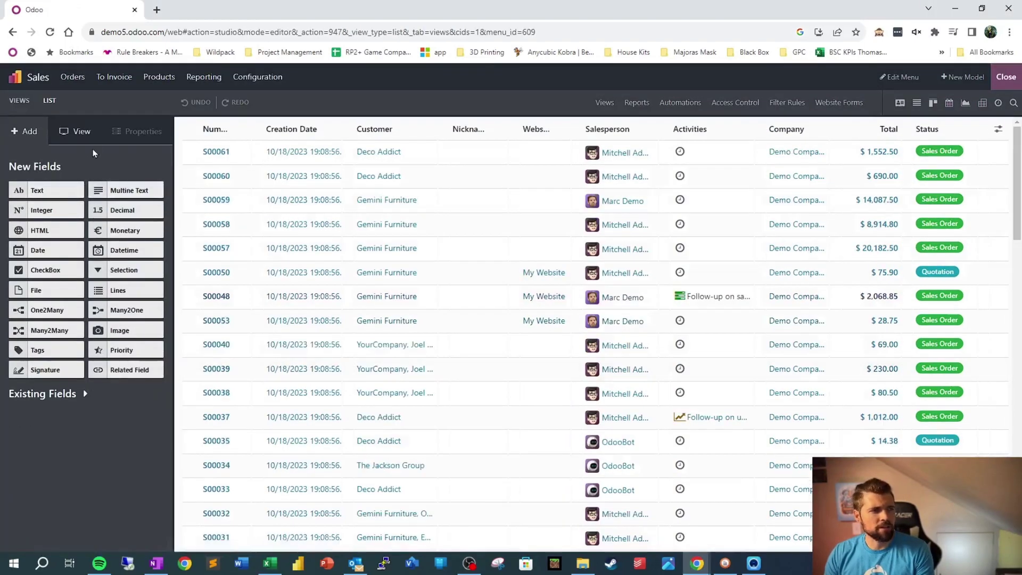
pyautogui.click(93, 145)
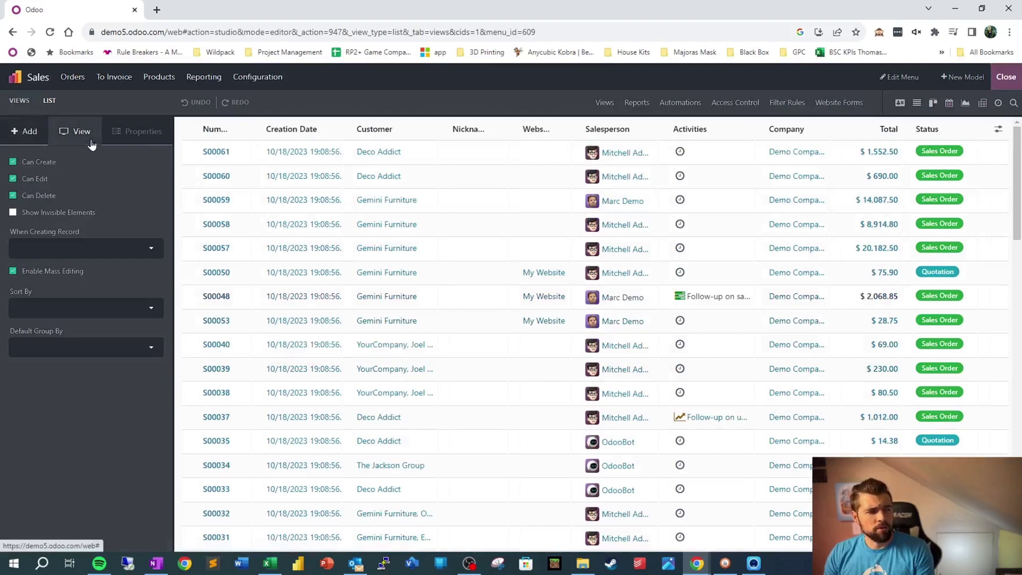
pyautogui.click(81, 212)
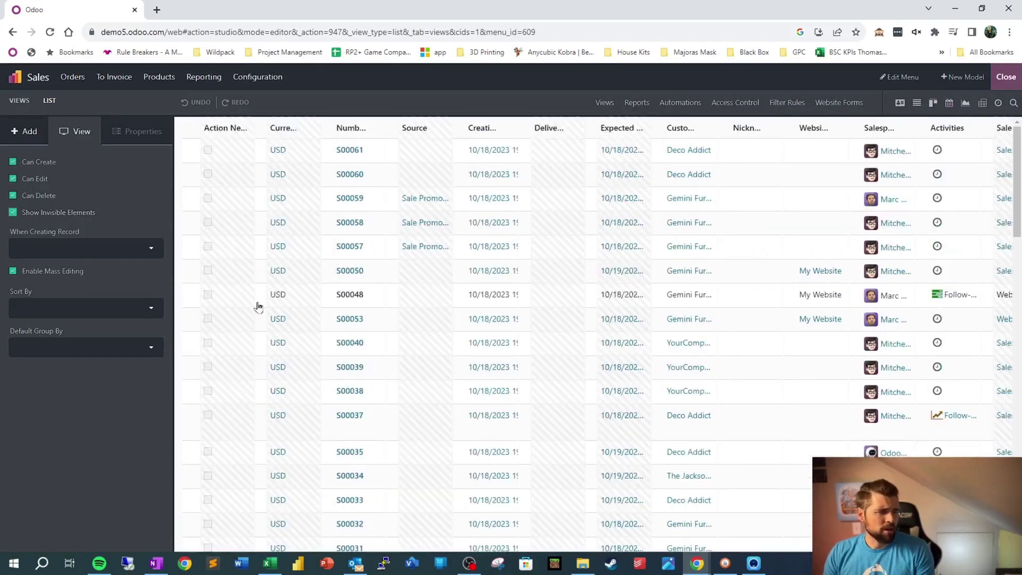
pyautogui.click(28, 131)
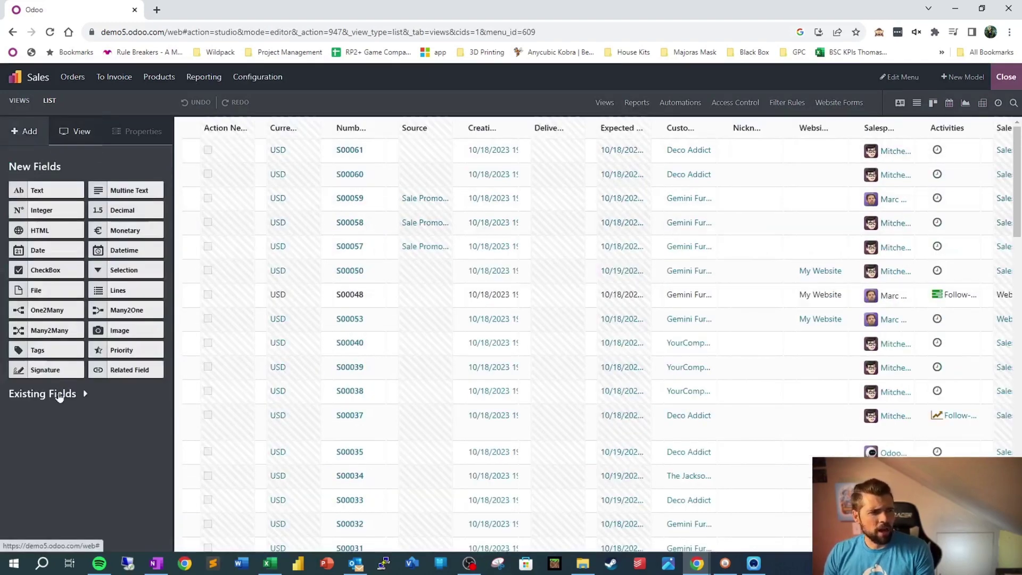
pyautogui.click(59, 395)
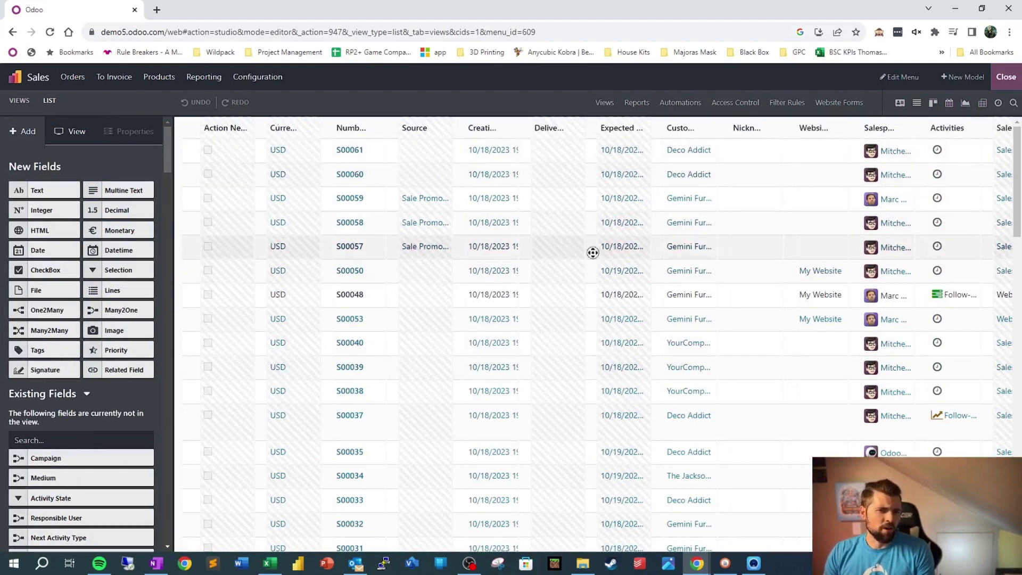
# Open the settings of the hidden Total Recurring column.
pyautogui.hscroll(15, 593, 252)
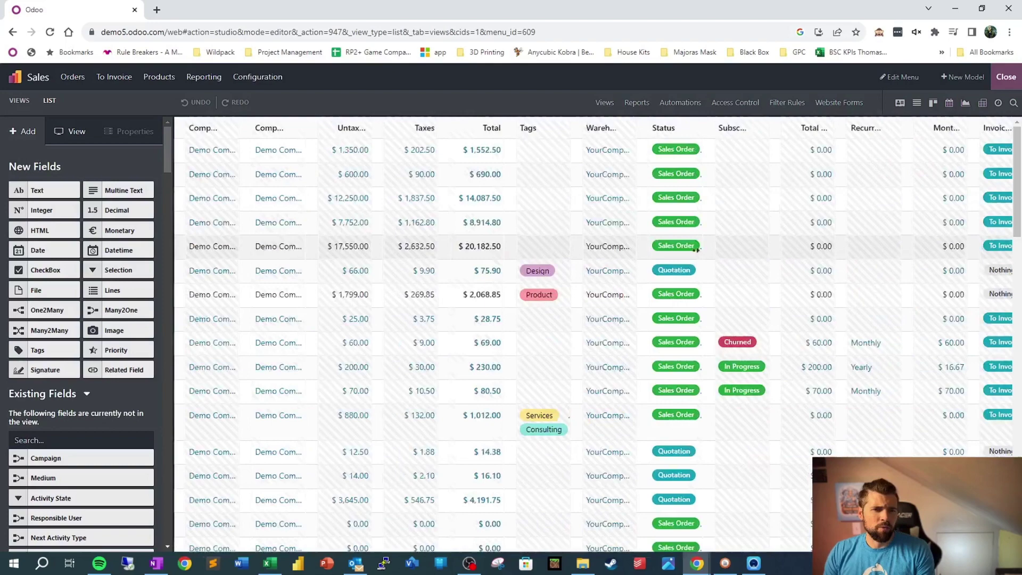
pyautogui.click(696, 129)
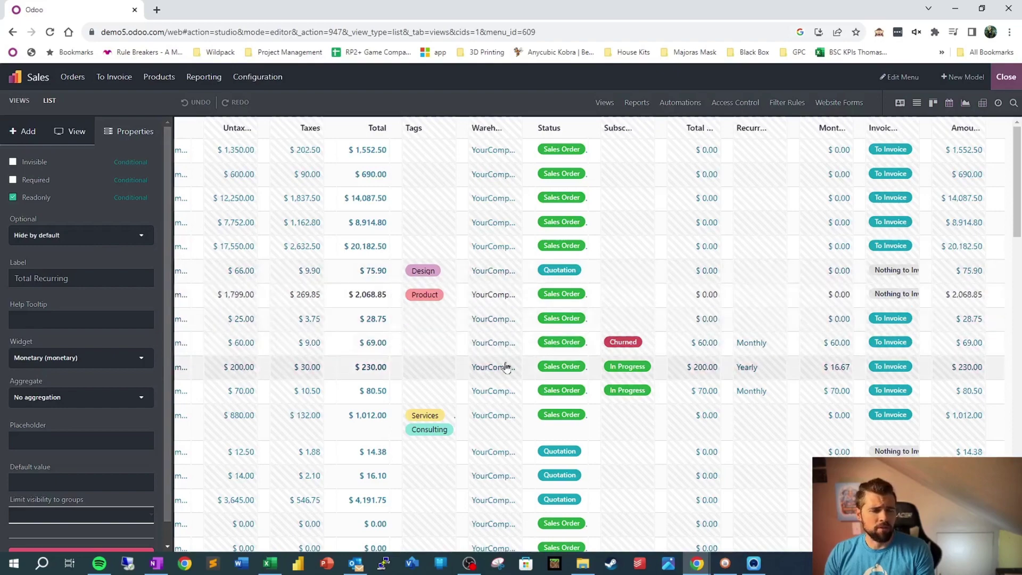
pyautogui.scroll(-2, 323, 362)
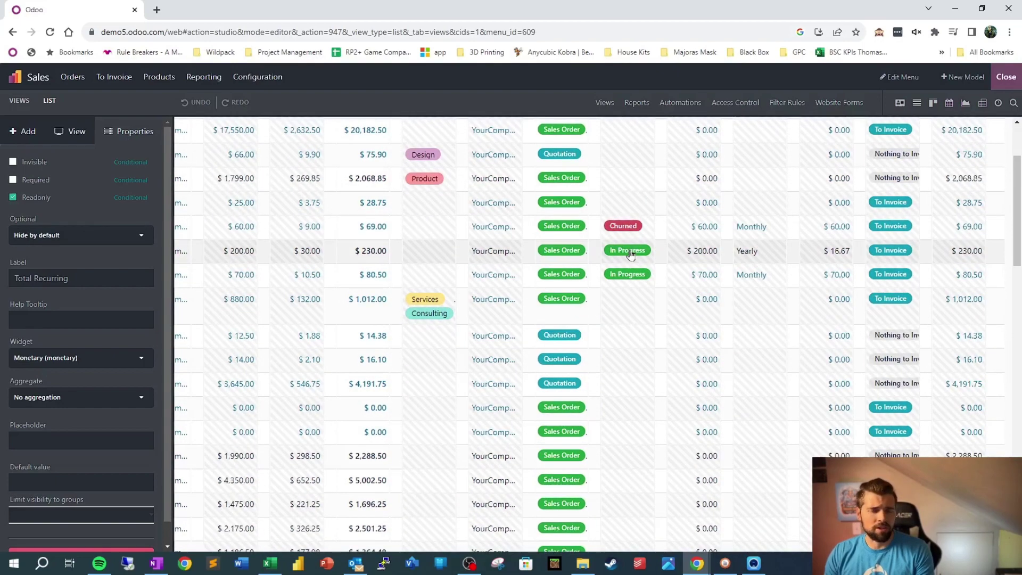